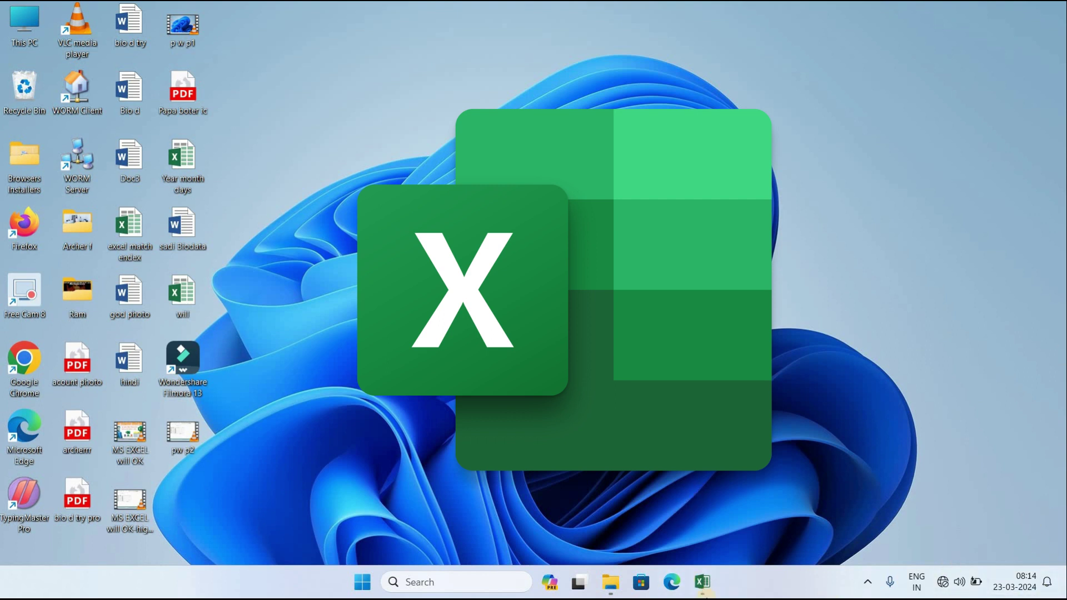
Step: Bring the Year month days workbook window back up from the taskbar
{"action": "left_click", "coordinate": [703, 584]}
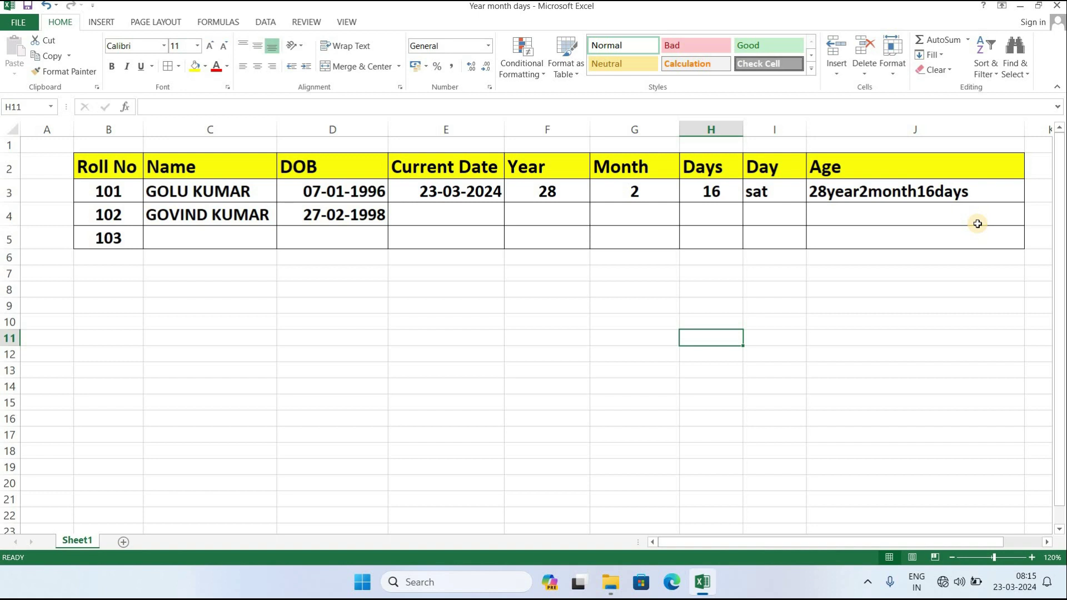
Step: Enter =TODAY() in E4 so roll 102's current date reads 23-03-2024
{"action": "left_click", "coordinate": [430, 218]}
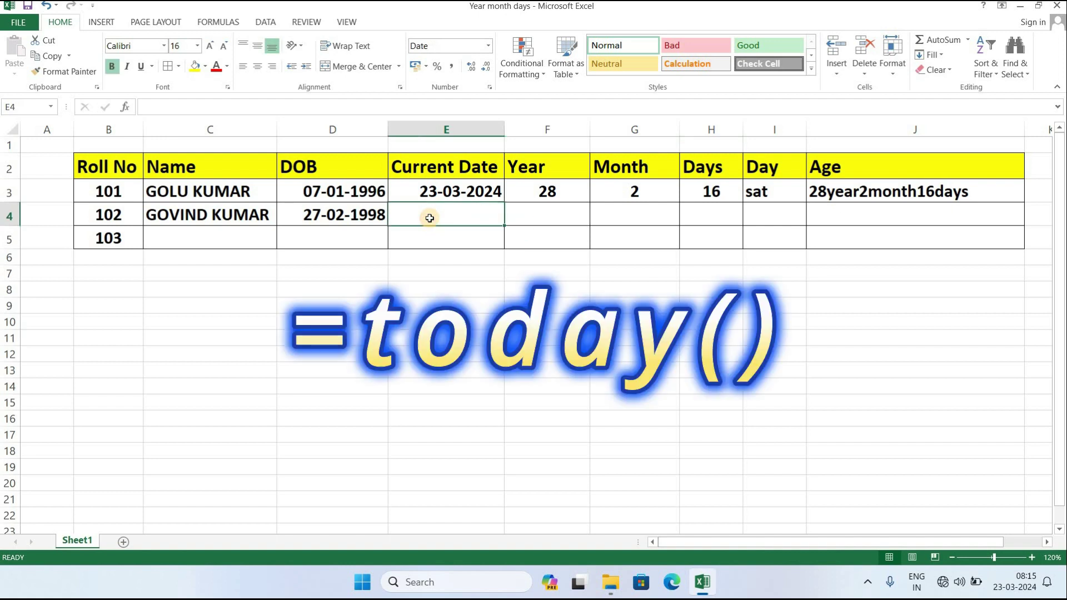
{"action": "type", "text": "="}
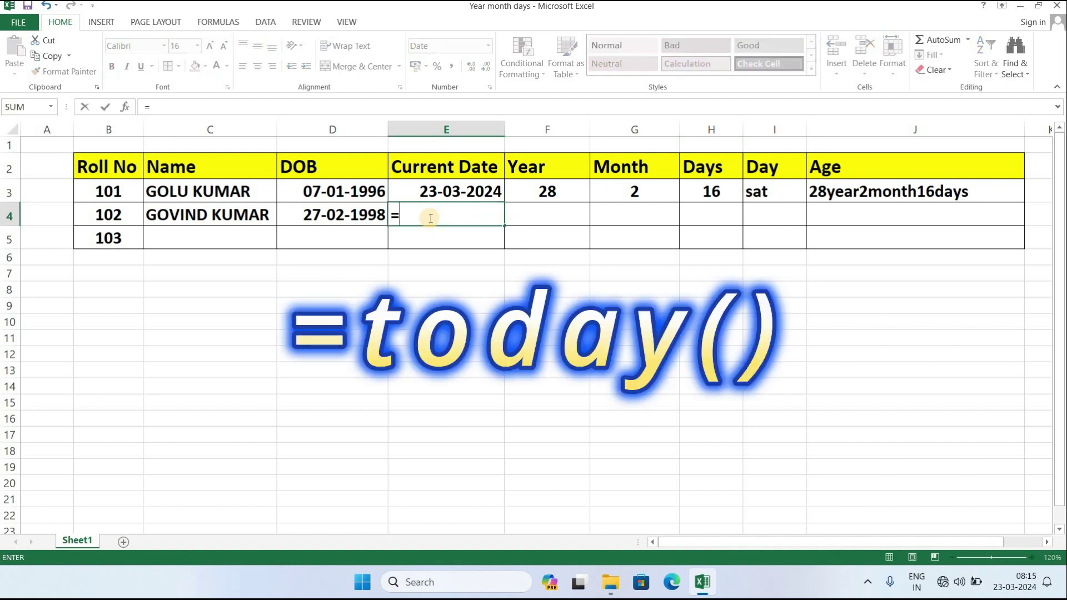
{"action": "type", "text": "today"}
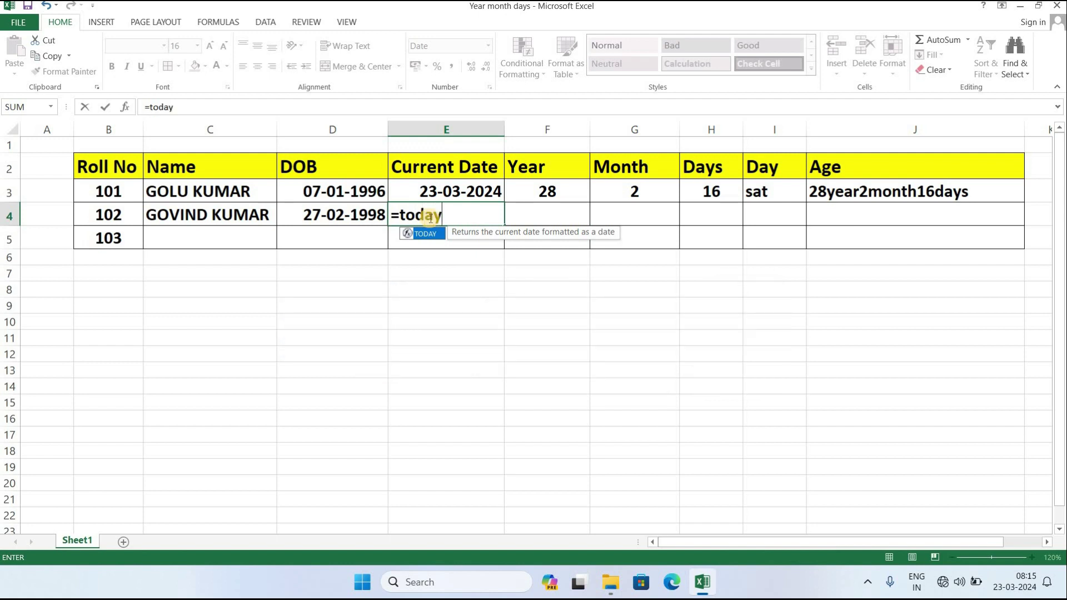
{"action": "type", "text": "()"}
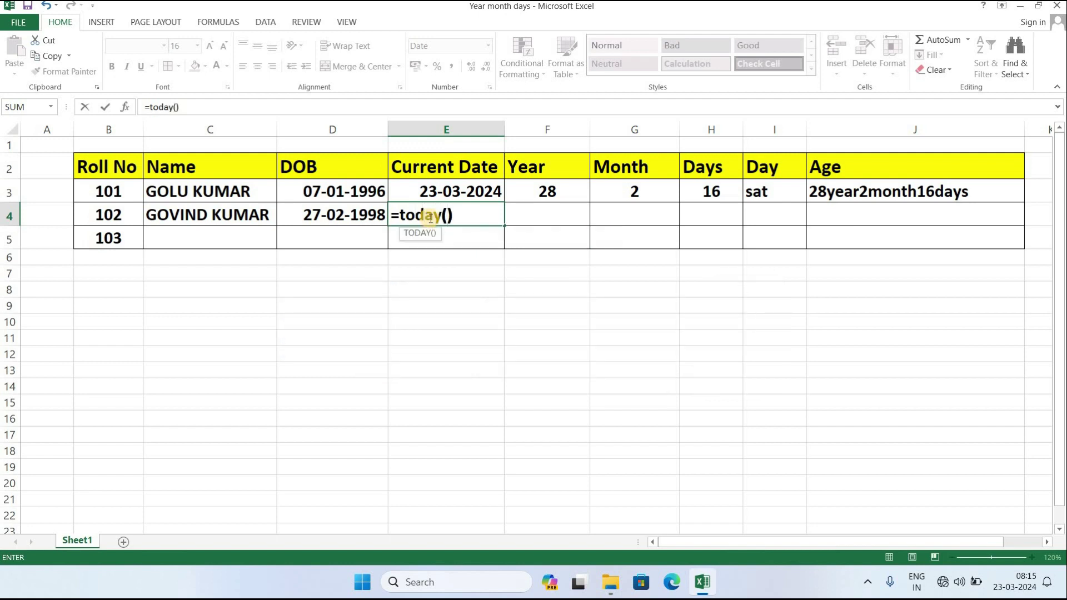
{"action": "key", "text": "Return"}
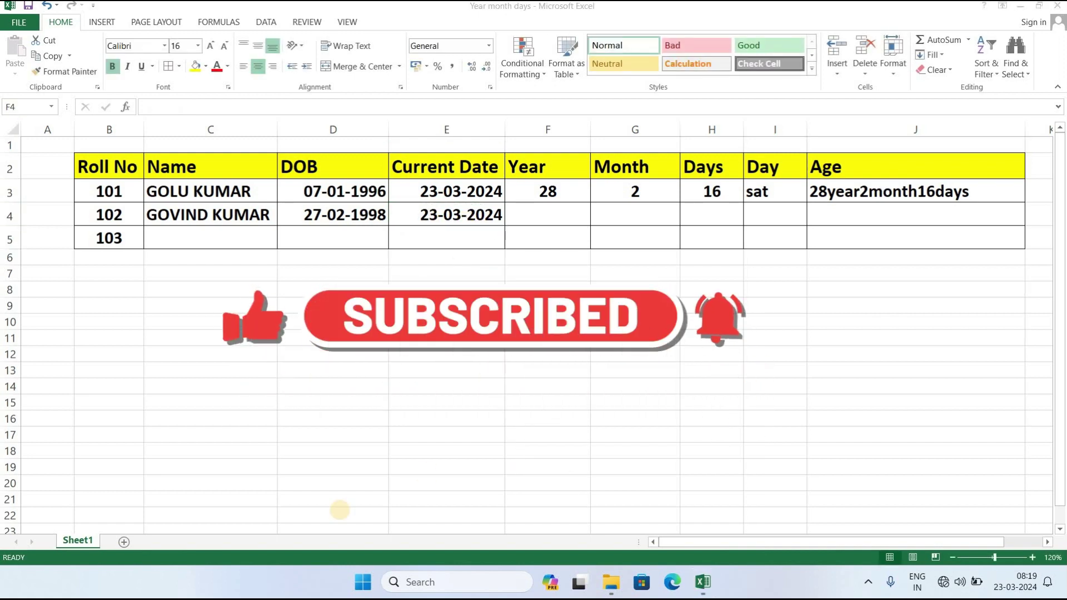
Step: Put =DATEDIF(D4,E4,"y") in F4, giving roll 102 an age of 26 years
{"action": "left_click", "coordinate": [548, 218]}
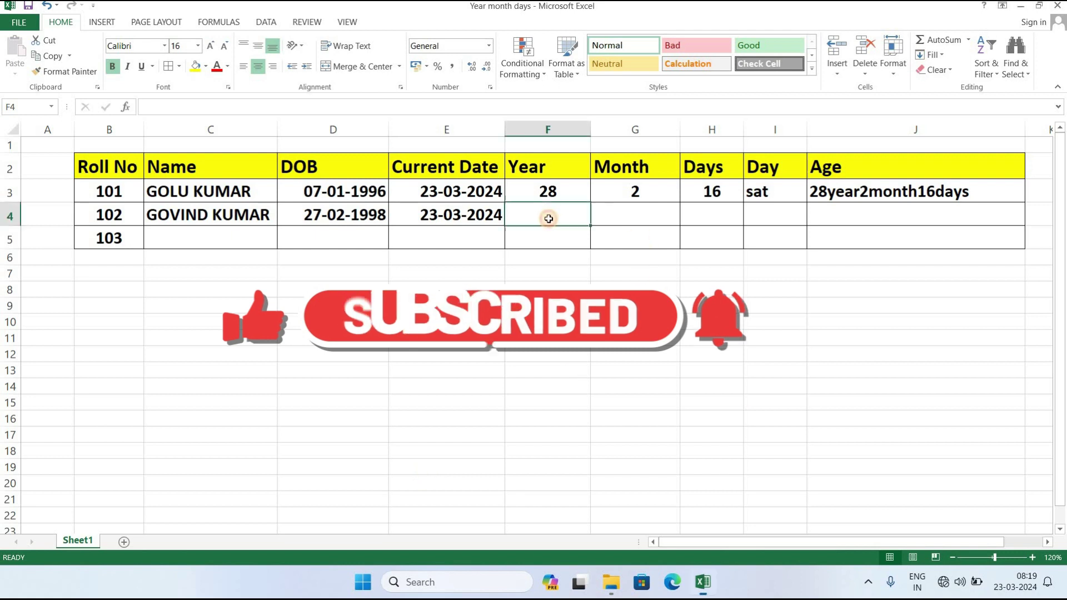
{"action": "double_click", "coordinate": [549, 219]}
{"action": "type", "text": "="}
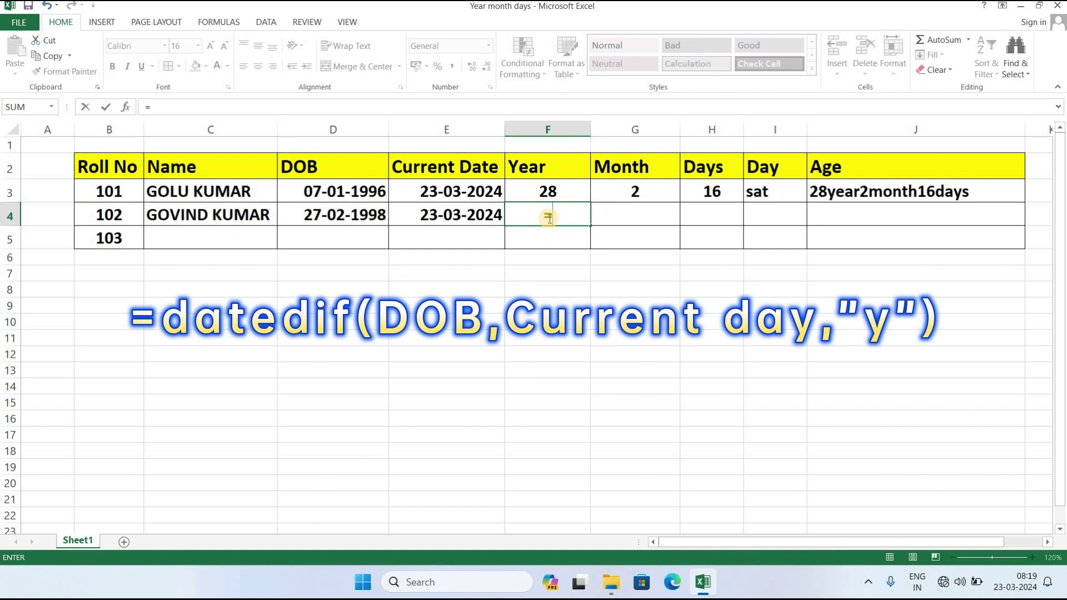
{"action": "type", "text": "d"}
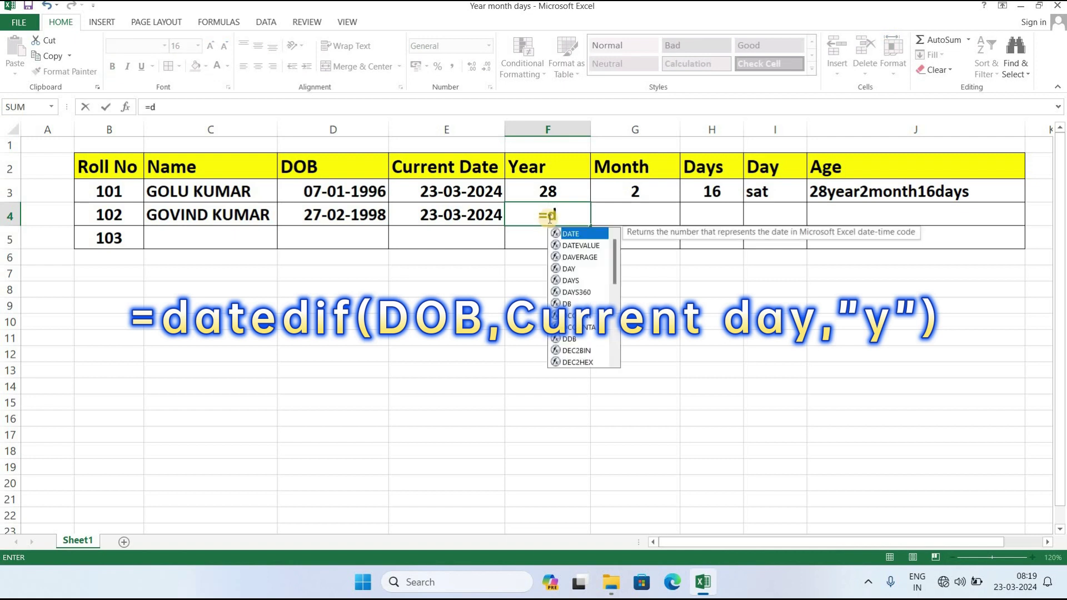
{"action": "type", "text": "a"}
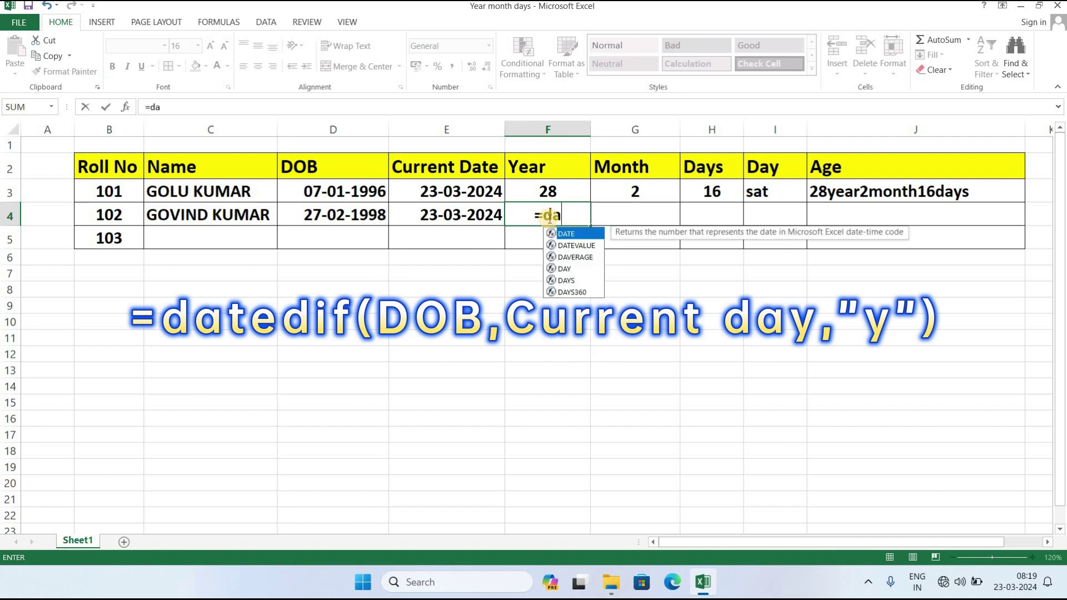
{"action": "type", "text": "tedif"}
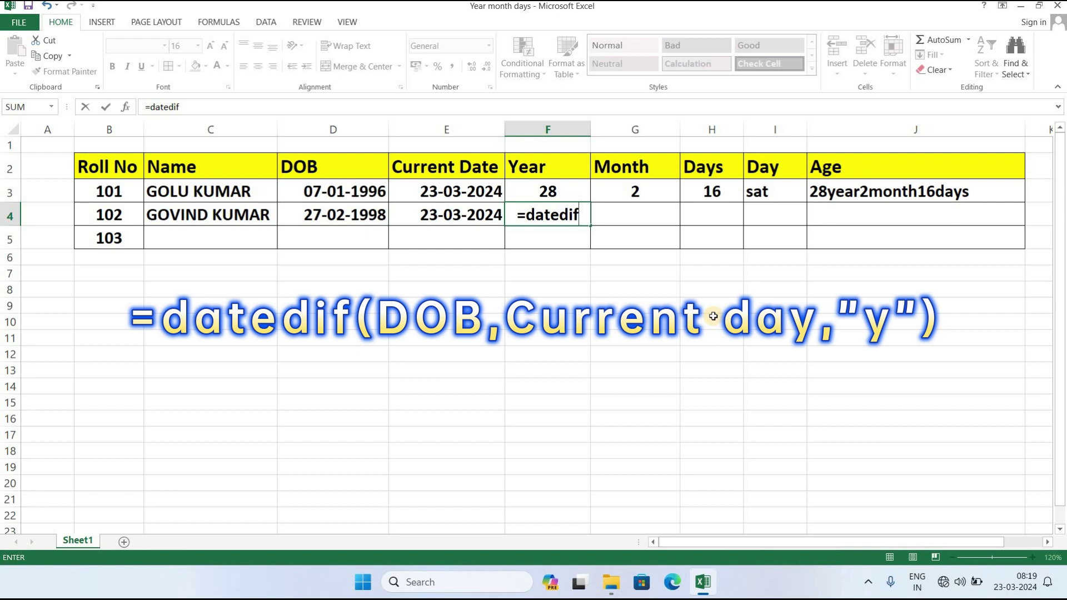
{"action": "type", "text": "("}
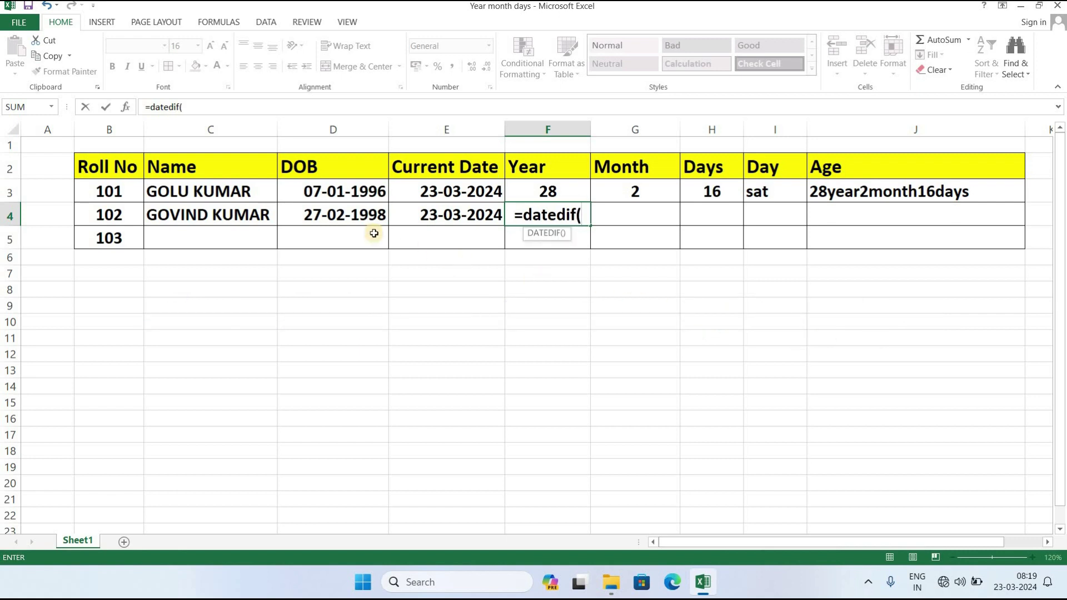
{"action": "left_click", "coordinate": [322, 216]}
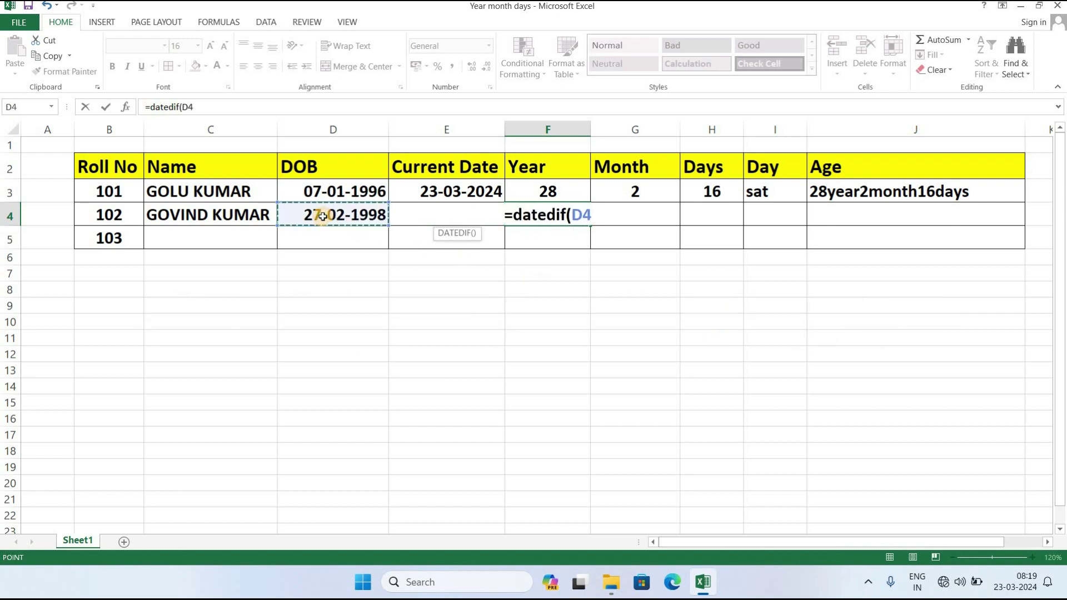
{"action": "type", "text": ","}
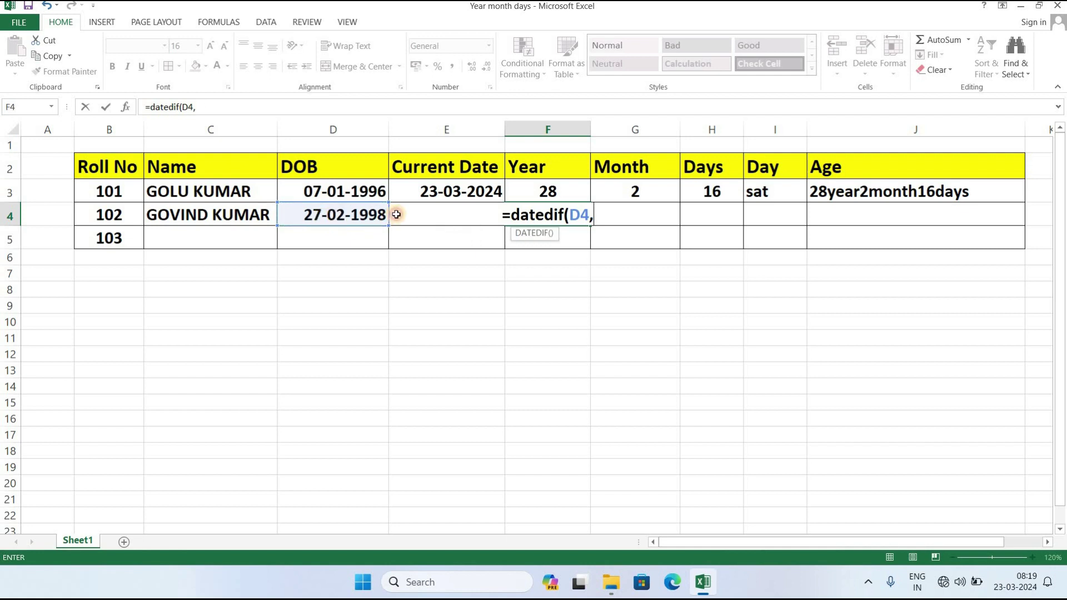
{"action": "left_click", "coordinate": [396, 214]}
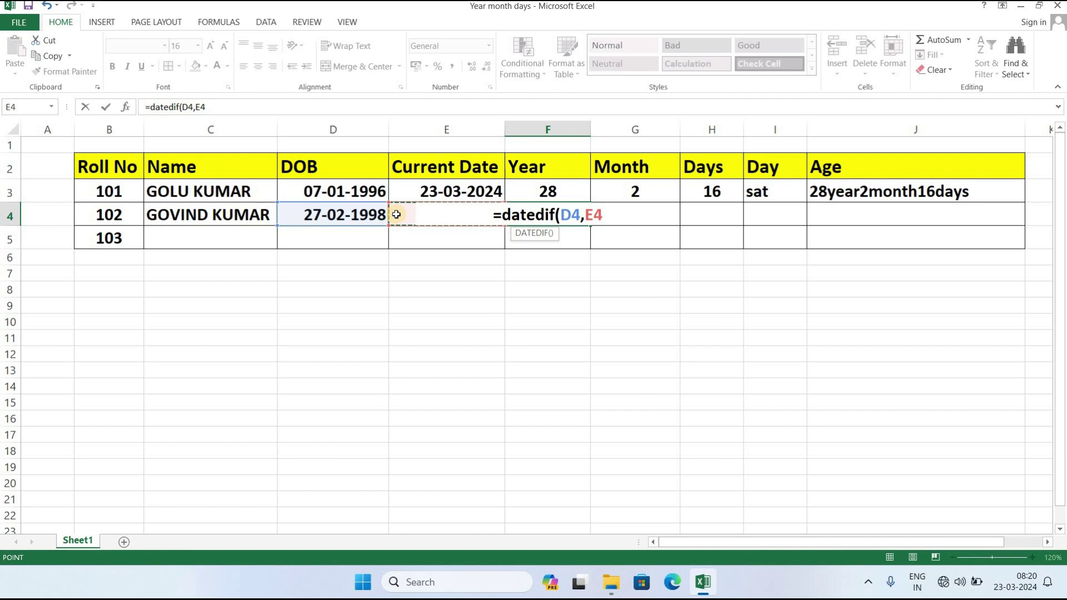
{"action": "type", "text": ","}
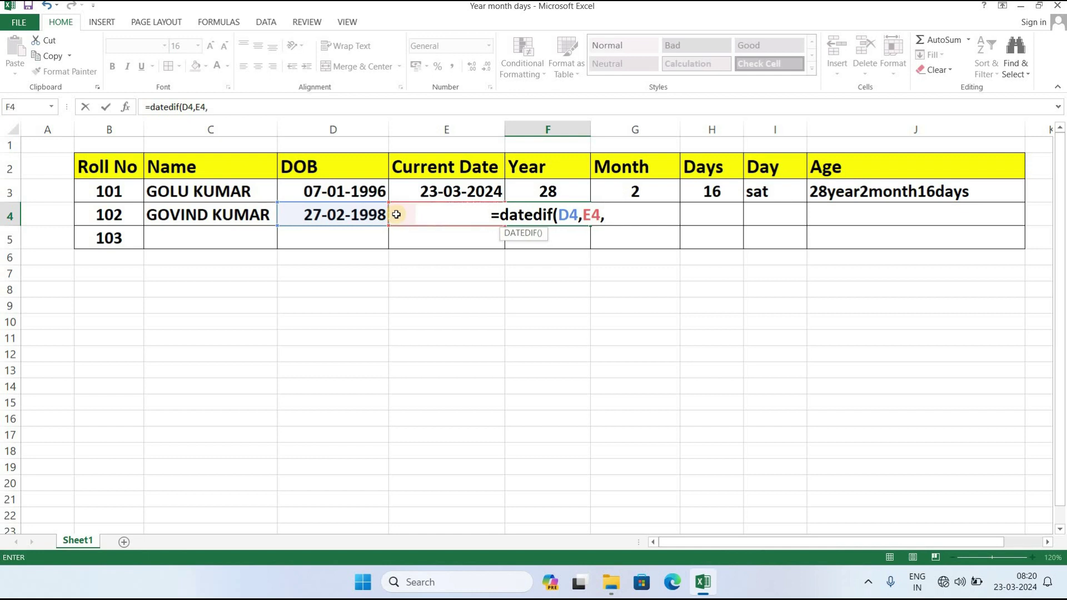
{"action": "type", "text": "\""}
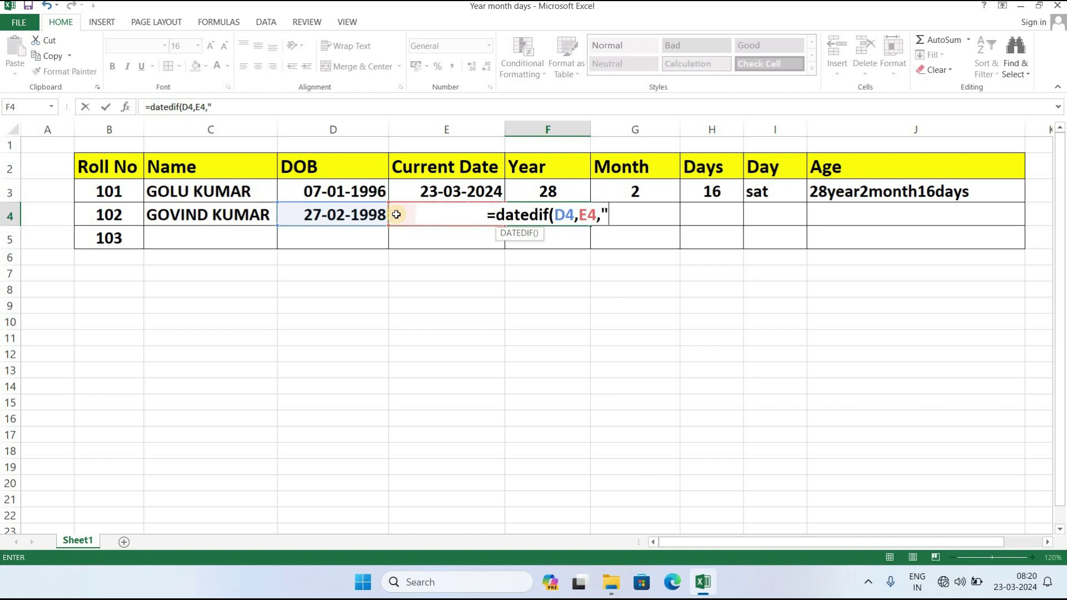
{"action": "type", "text": "y\""}
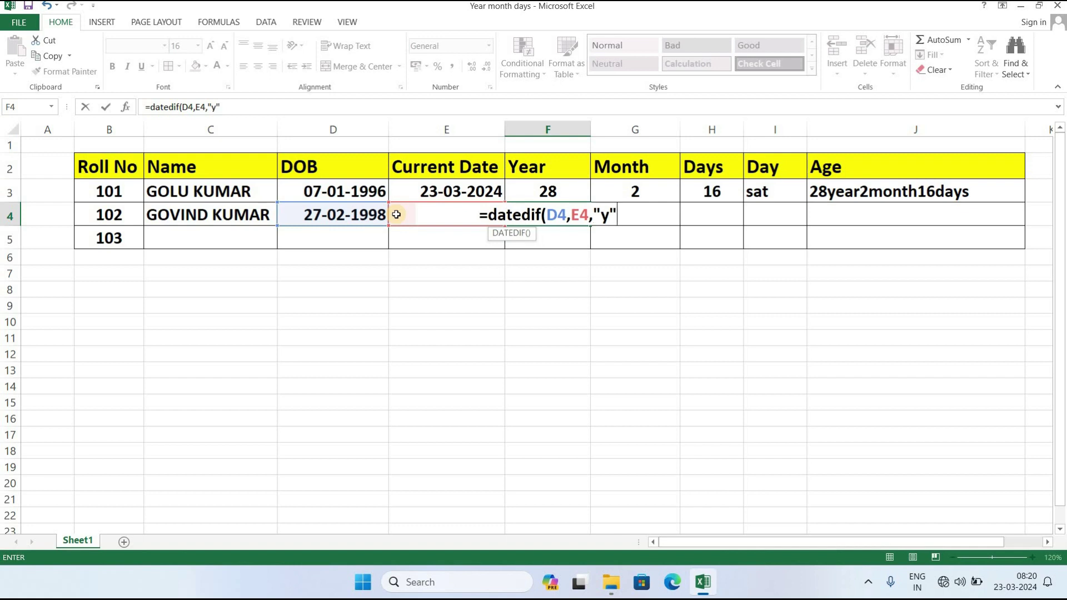
{"action": "type", "text": ")"}
{"action": "key", "text": "Return"}
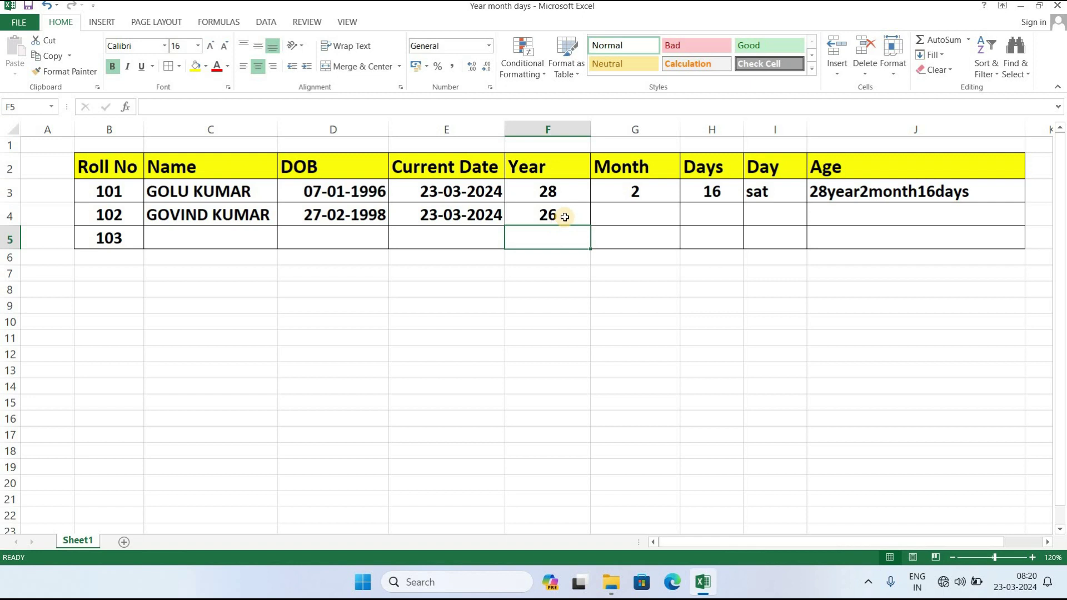
Step: Enter =DATEDIF(D4,E4,"ym") in G4 for roll 102's leftover months (0)
{"action": "left_click", "coordinate": [622, 216]}
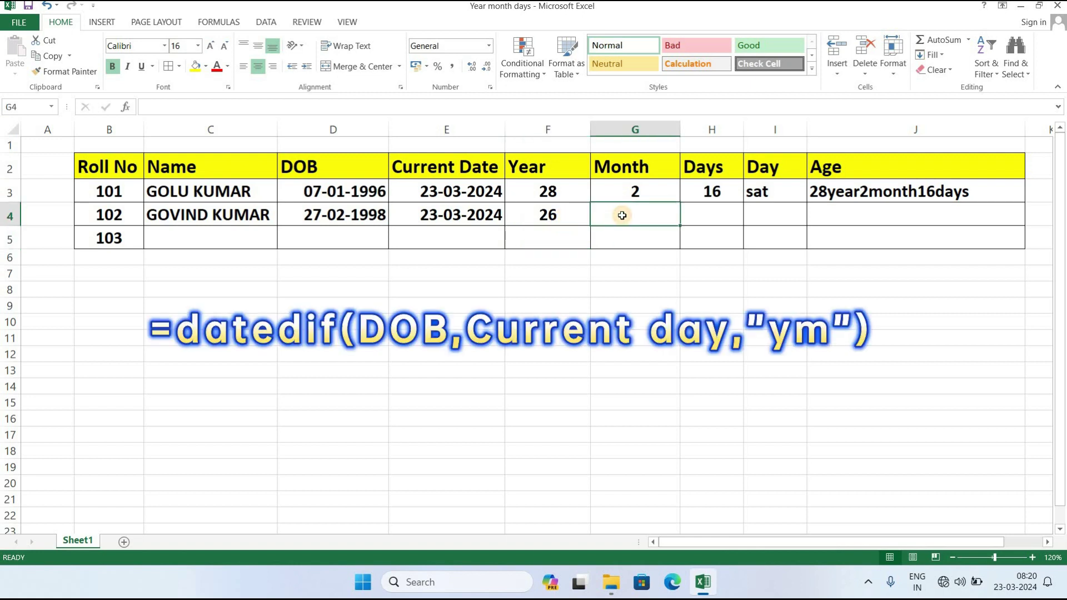
{"action": "type", "text": "="}
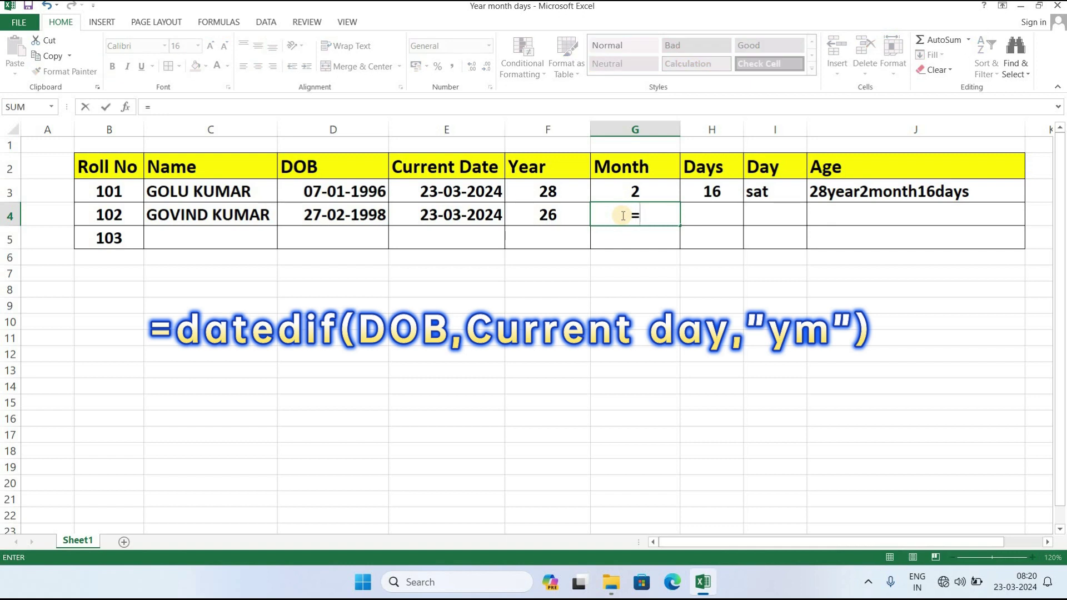
{"action": "type", "text": "datedif("}
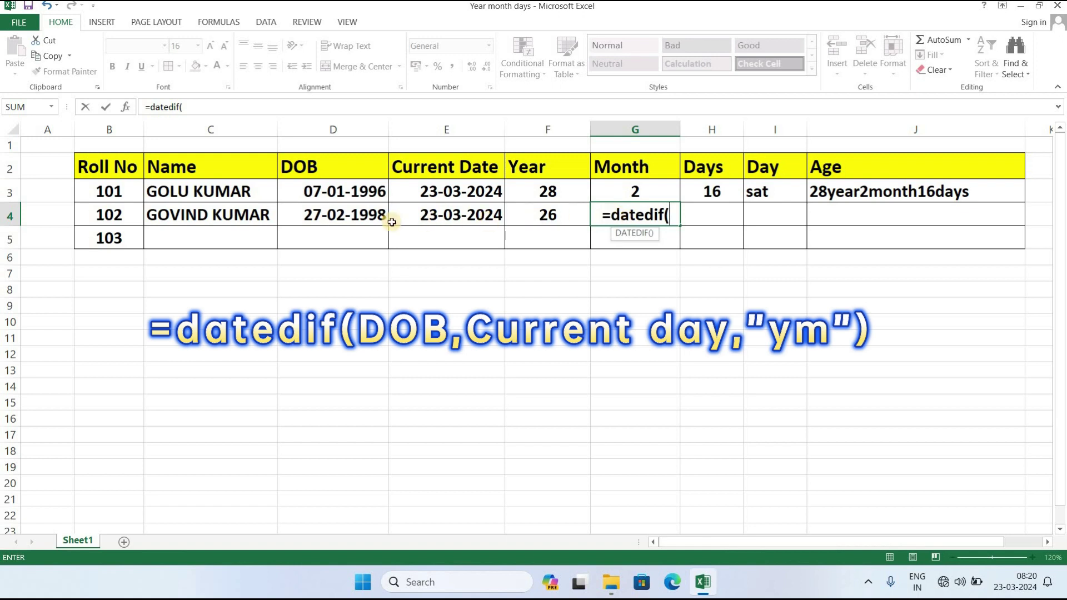
{"action": "left_click", "coordinate": [330, 216]}
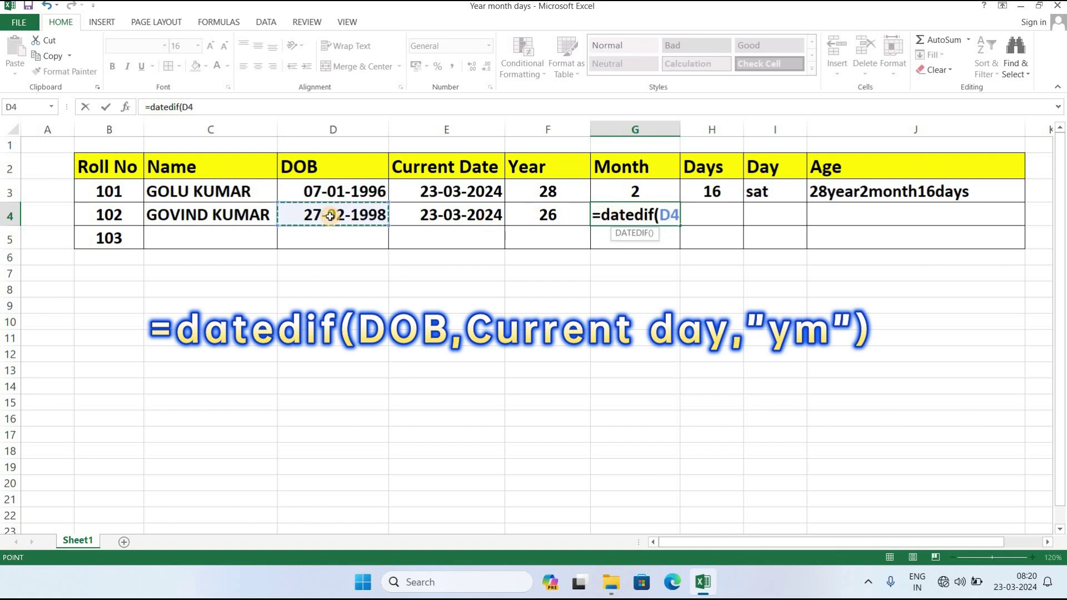
{"action": "type", "text": ","}
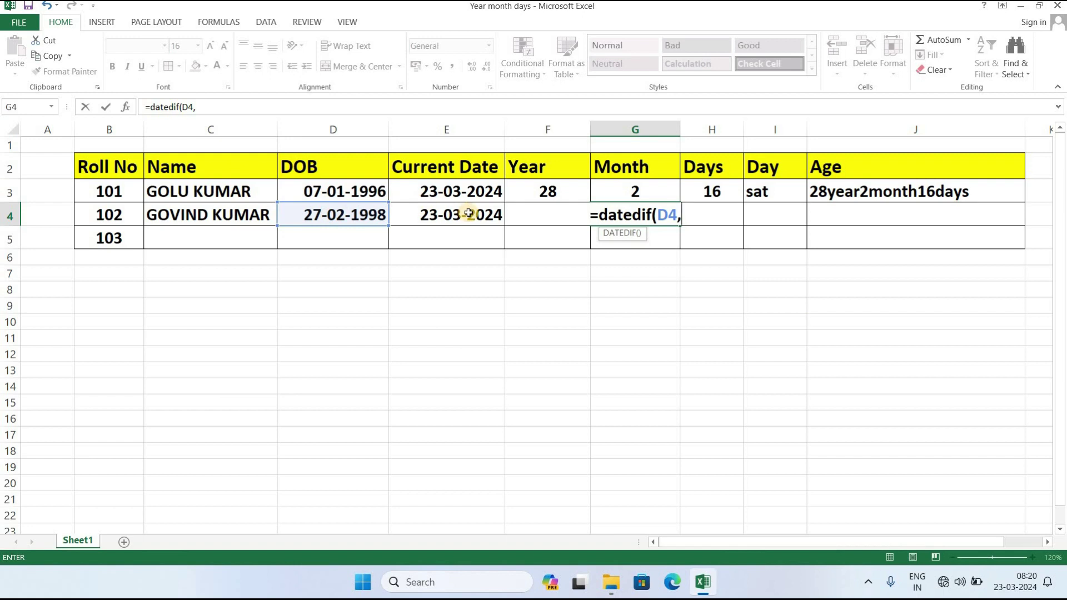
{"action": "left_click", "coordinate": [469, 213]}
{"action": "type", "text": ","}
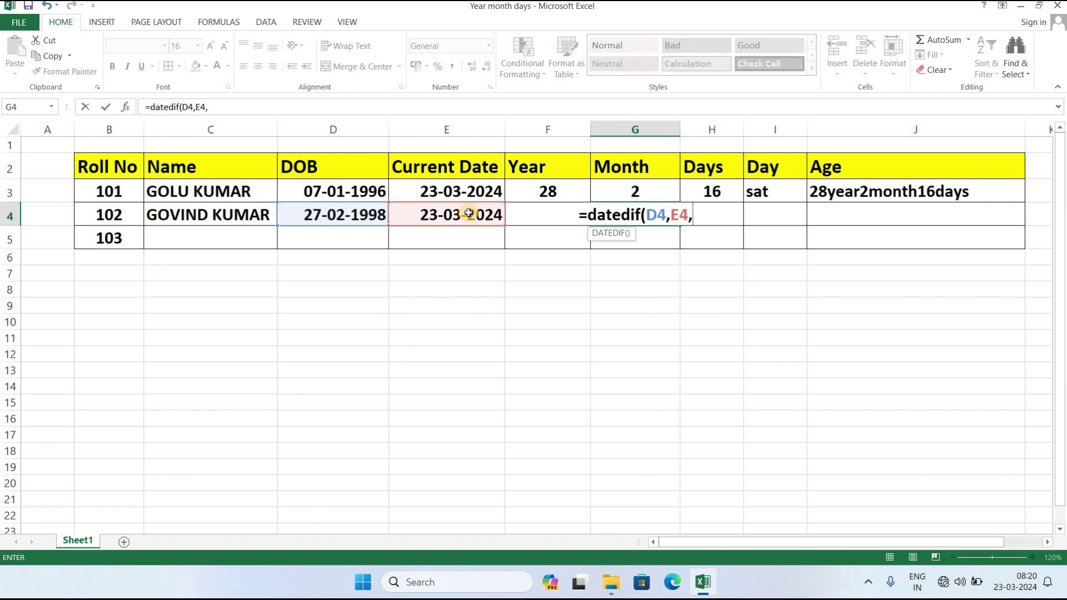
{"action": "type", "text": "\""}
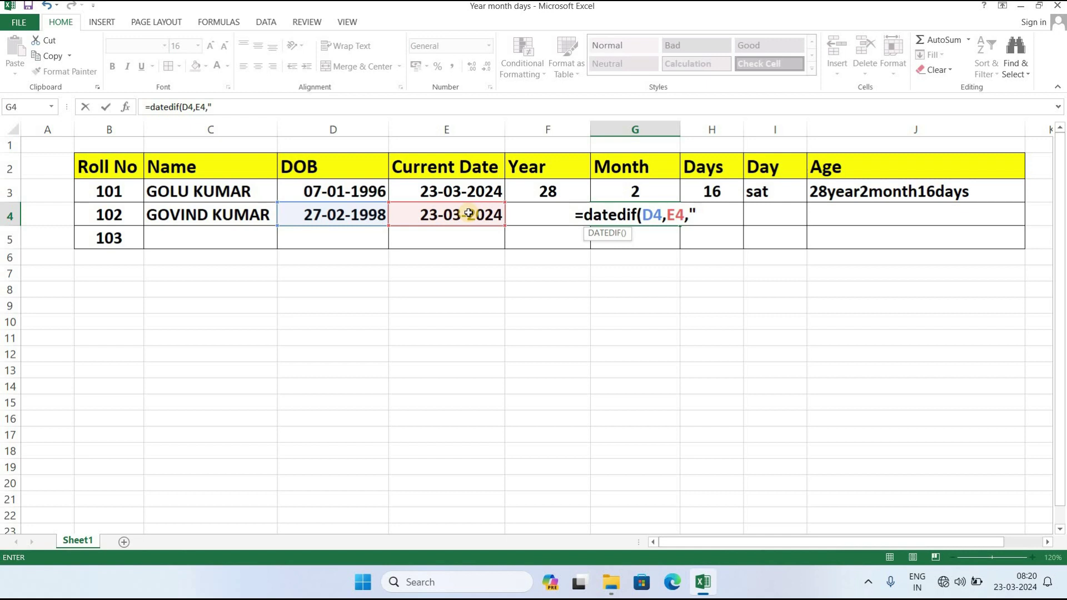
{"action": "type", "text": "y"}
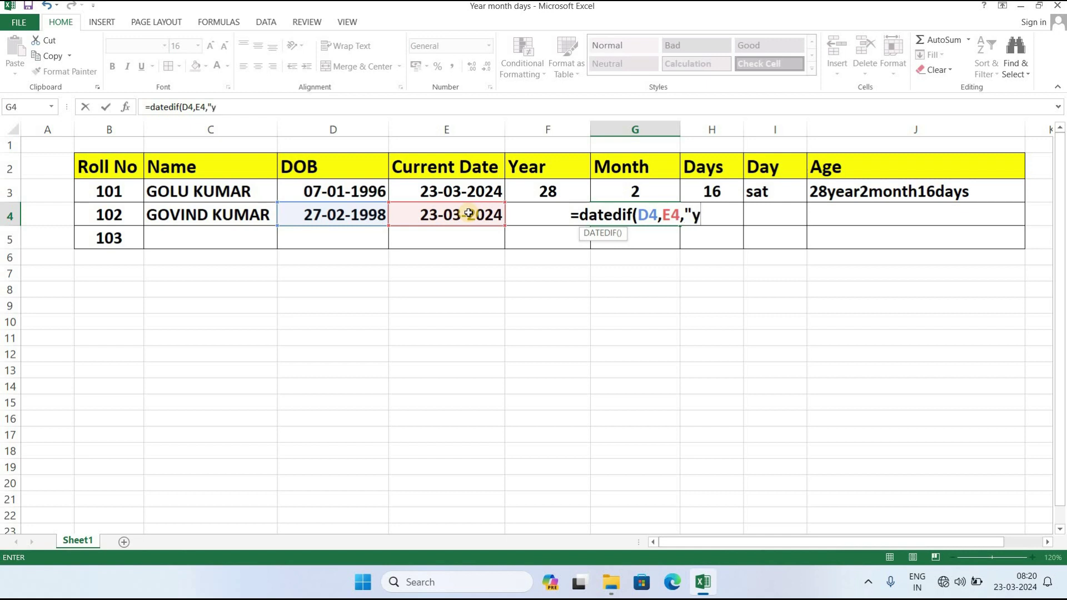
{"action": "type", "text": "m"}
{"action": "type", "text": "\""}
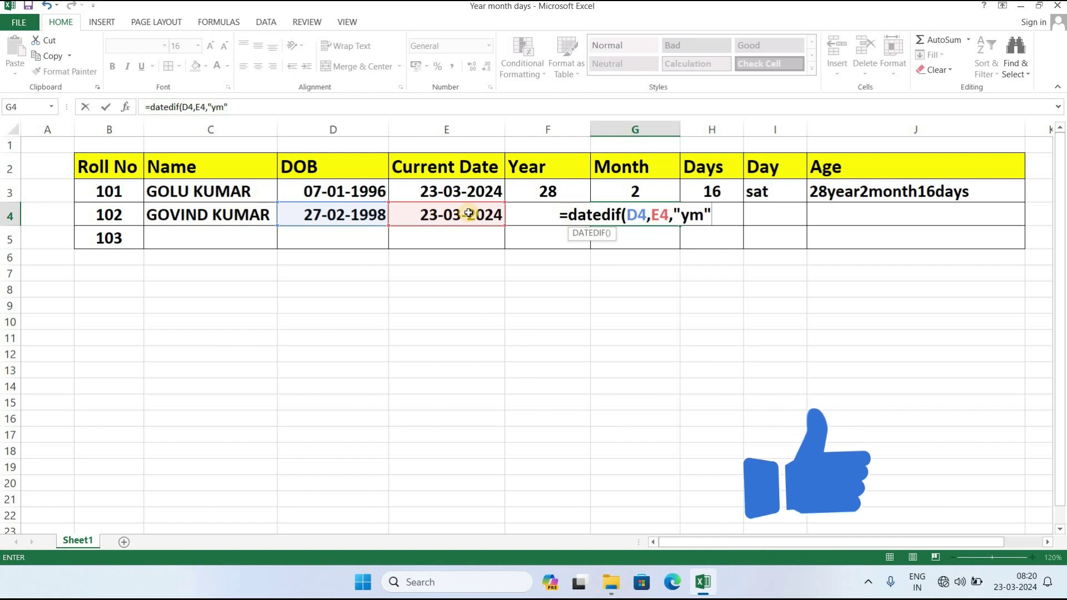
{"action": "type", "text": ")"}
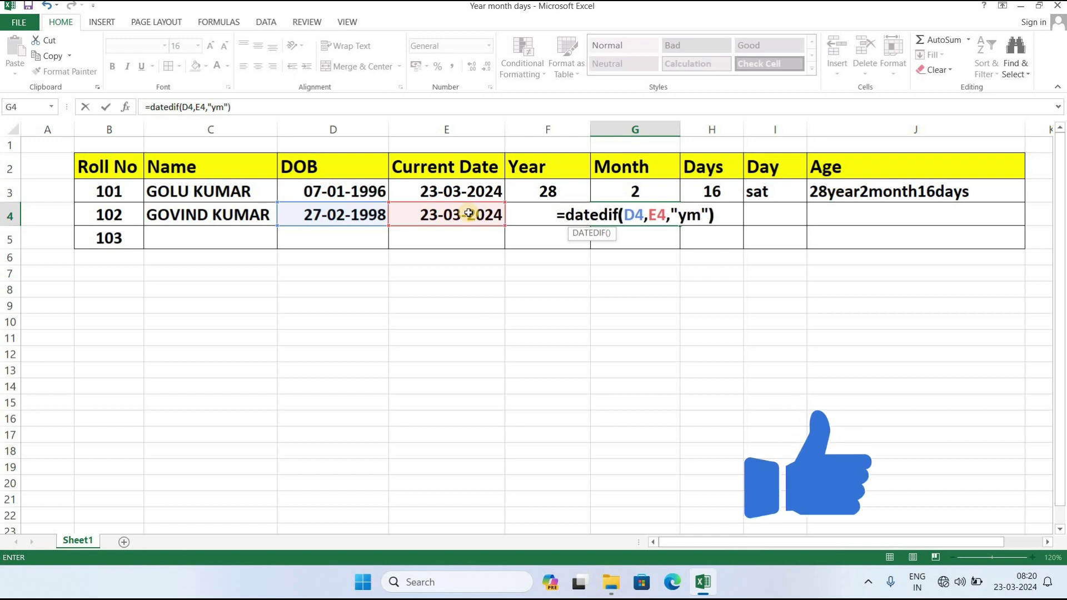
{"action": "key", "text": "Return"}
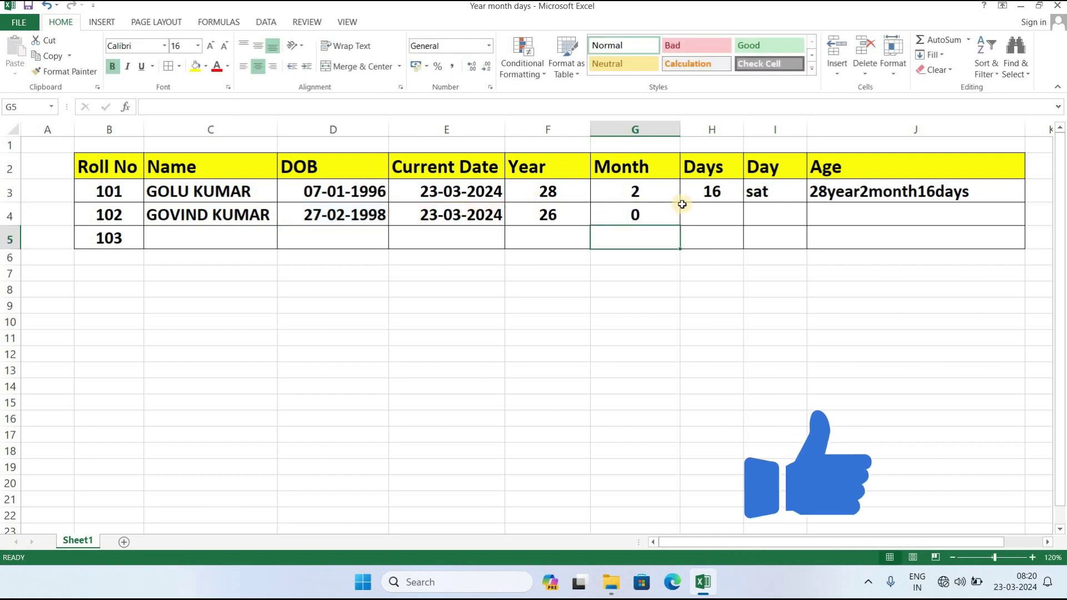
Step: Enter =DATEDIF(D4,E4,"md") in H4, showing 25 leftover days for roll 102
{"action": "left_click", "coordinate": [711, 211]}
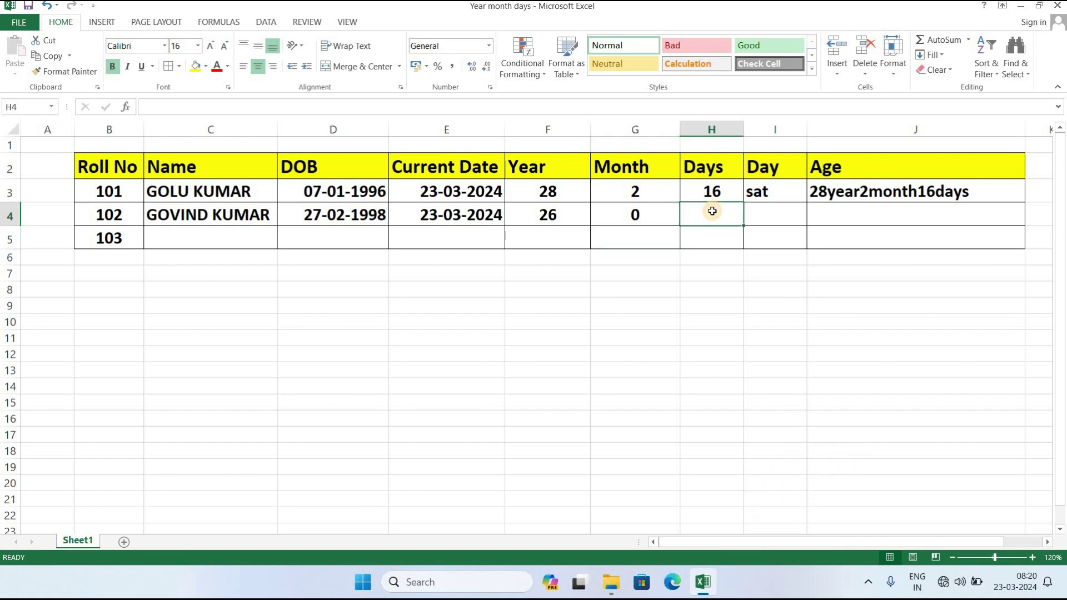
{"action": "type", "text": "="}
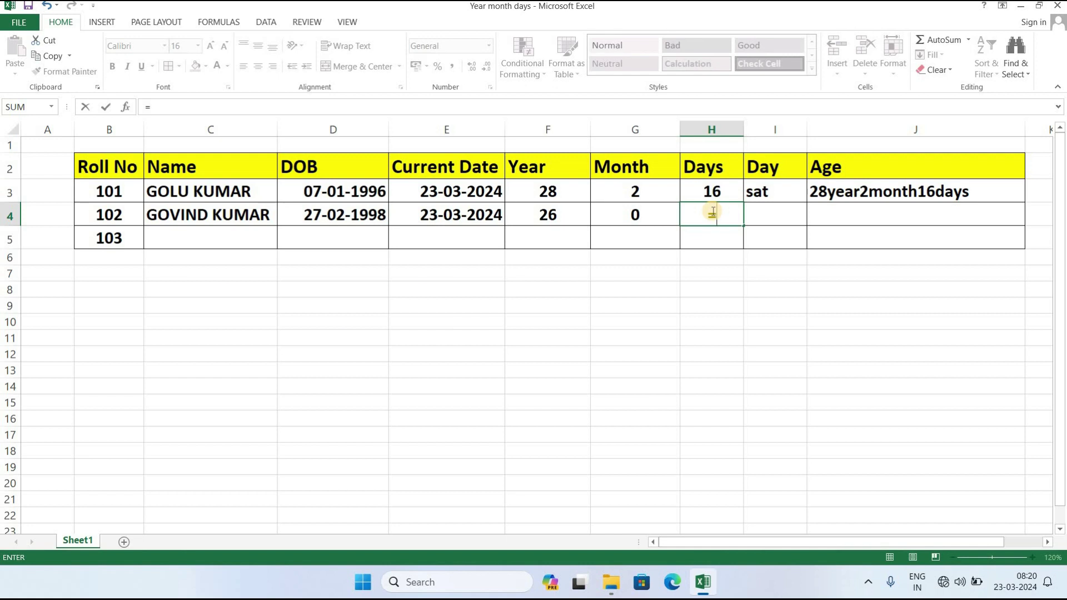
{"action": "type", "text": "dated"}
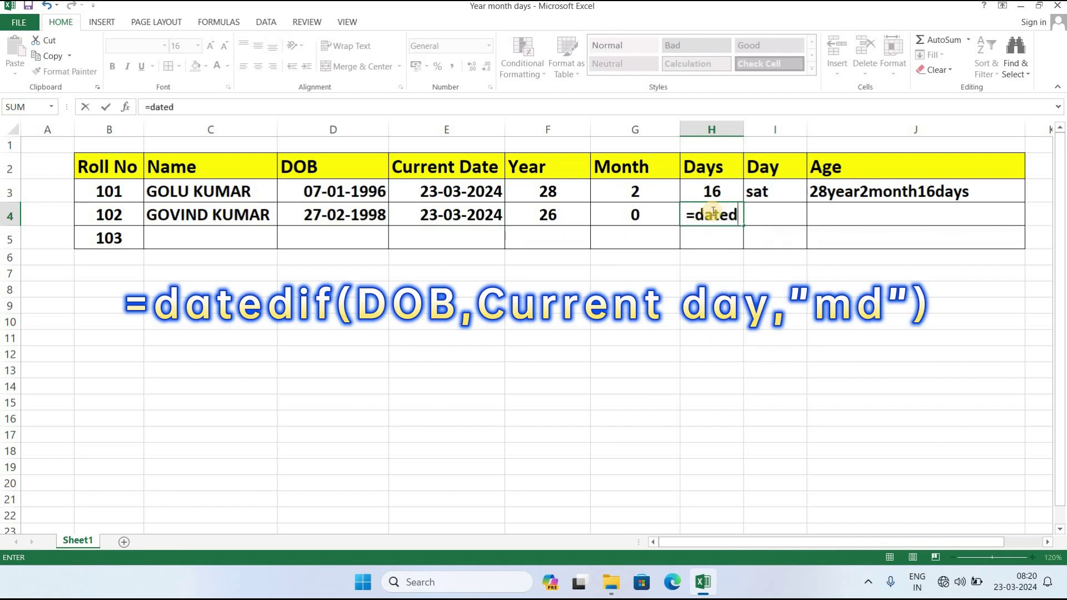
{"action": "type", "text": "if"}
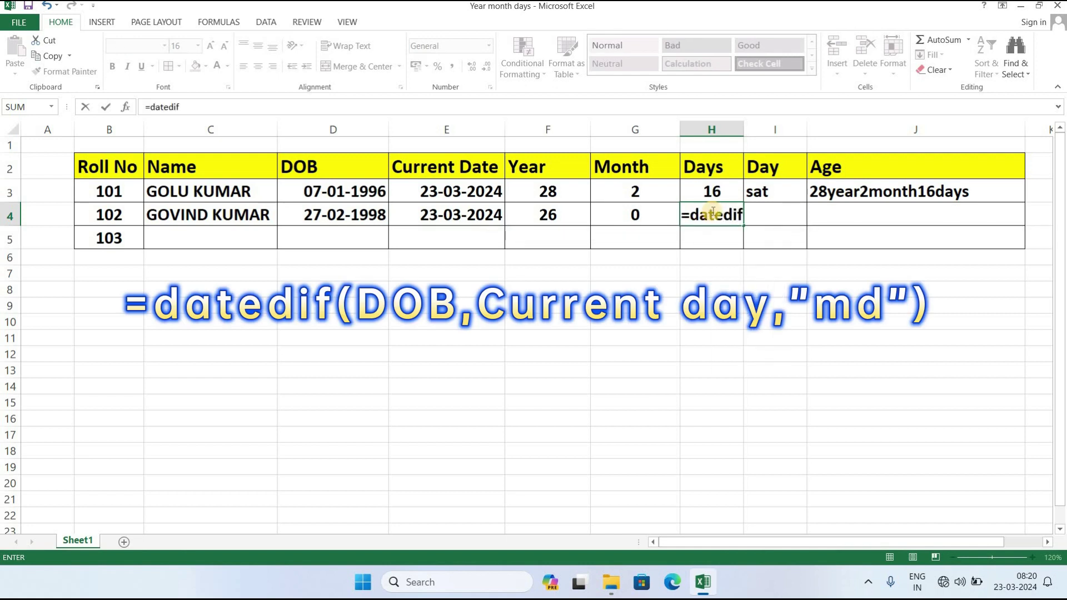
{"action": "type", "text": "("}
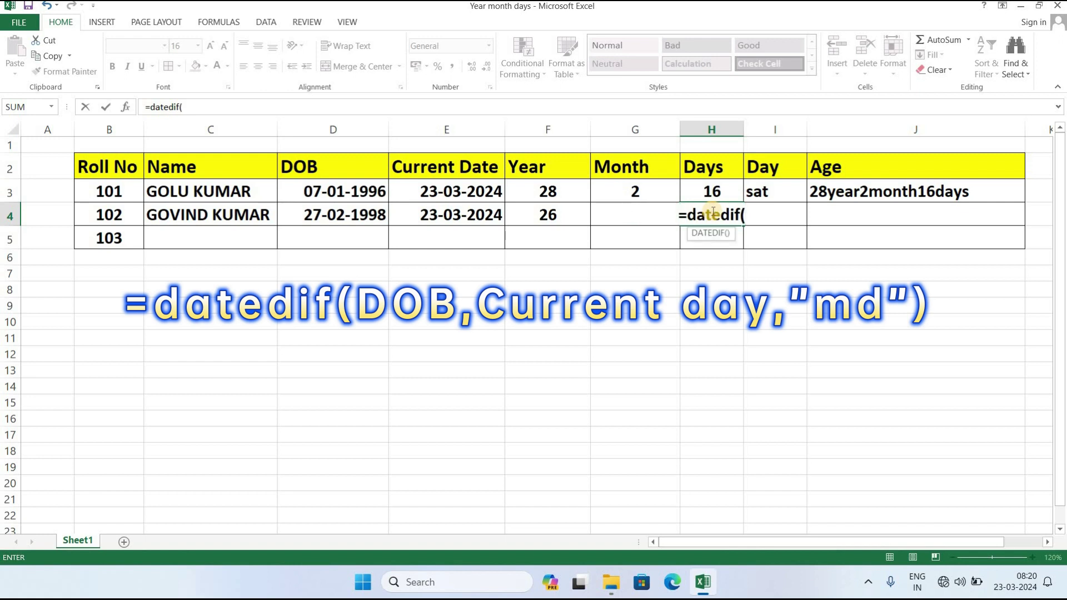
{"action": "left_click", "coordinate": [332, 215]}
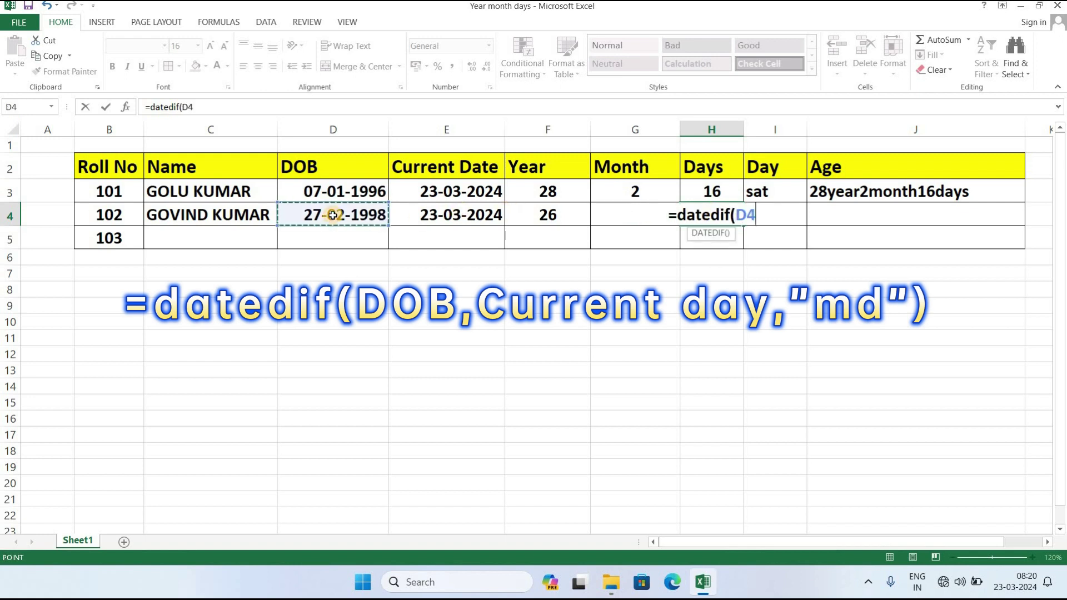
{"action": "type", "text": ","}
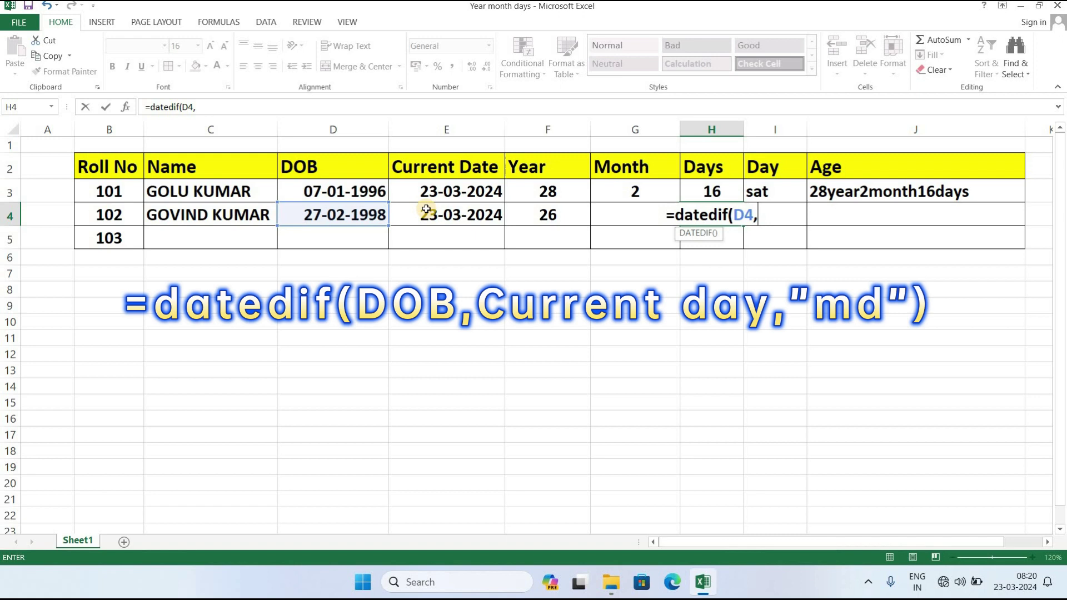
{"action": "left_click", "coordinate": [427, 210]}
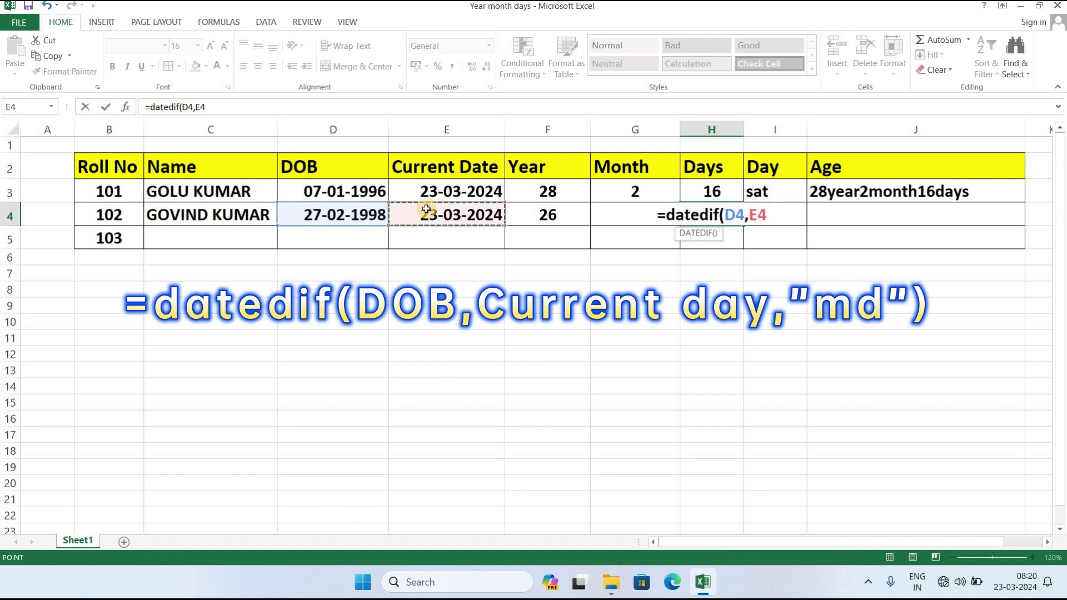
{"action": "type", "text": ",\""}
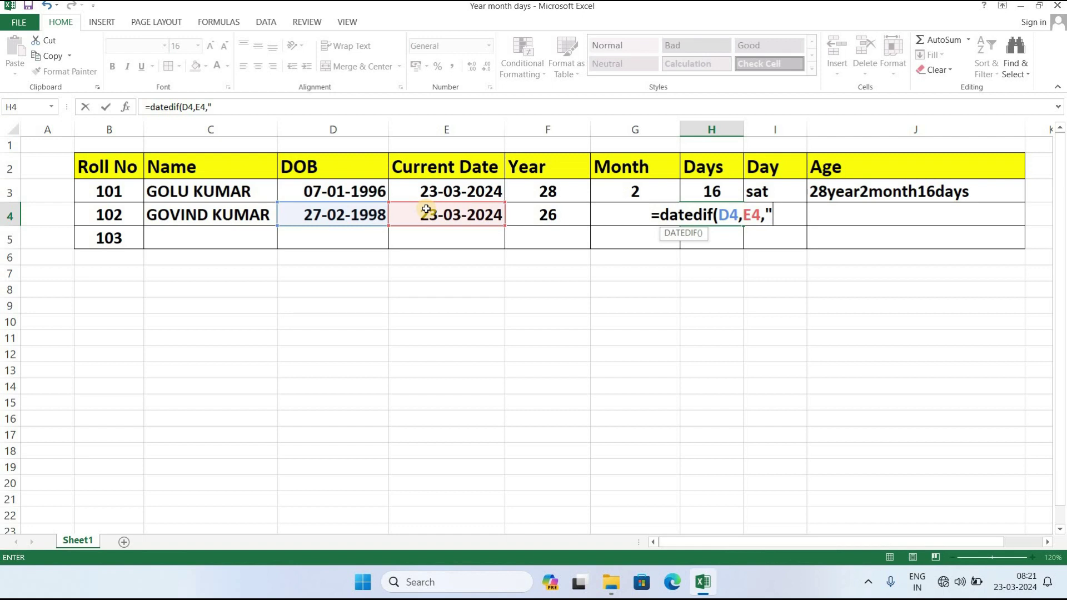
{"action": "type", "text": "m"}
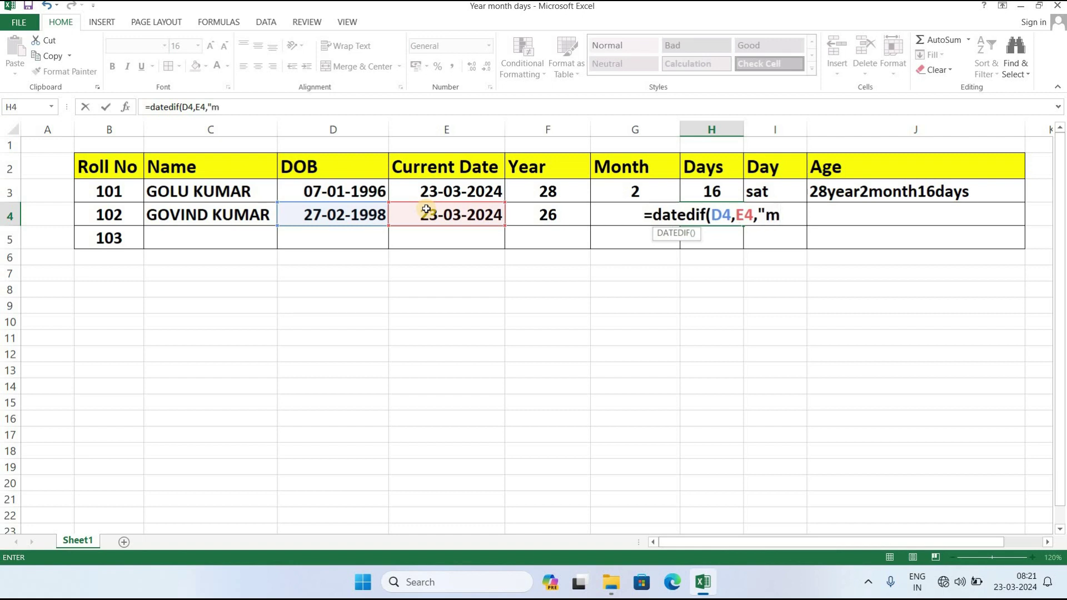
{"action": "type", "text": "d"}
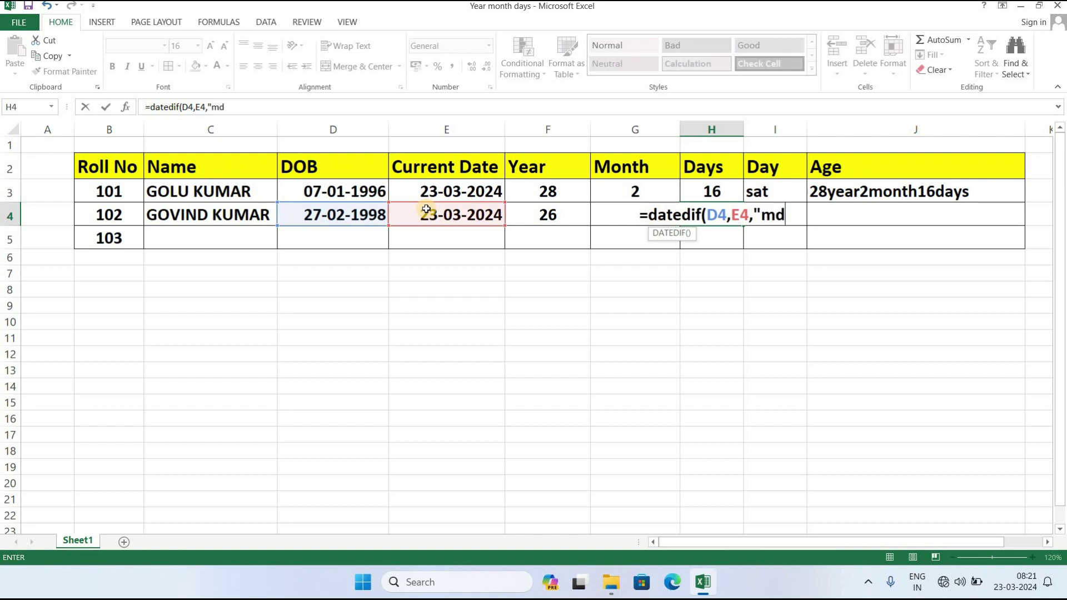
{"action": "type", "text": "\""}
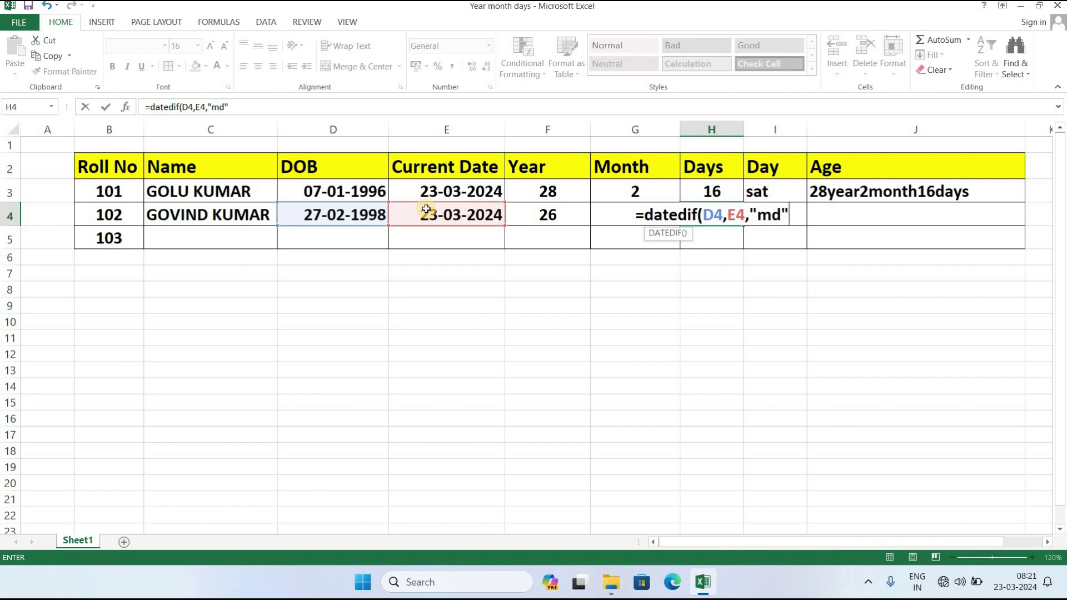
{"action": "type", "text": ")"}
{"action": "key", "text": "Return"}
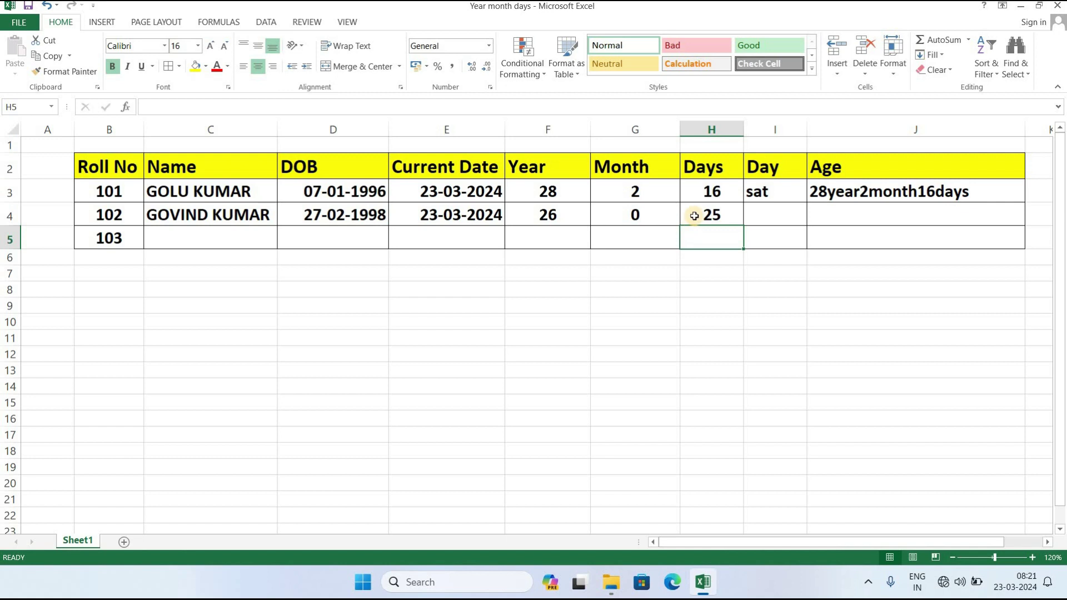
Step: Type a CHOOSE(WEEKDAY(E4)) formula in I4 listing day names "sun" through "sat"
{"action": "left_click", "coordinate": [755, 212]}
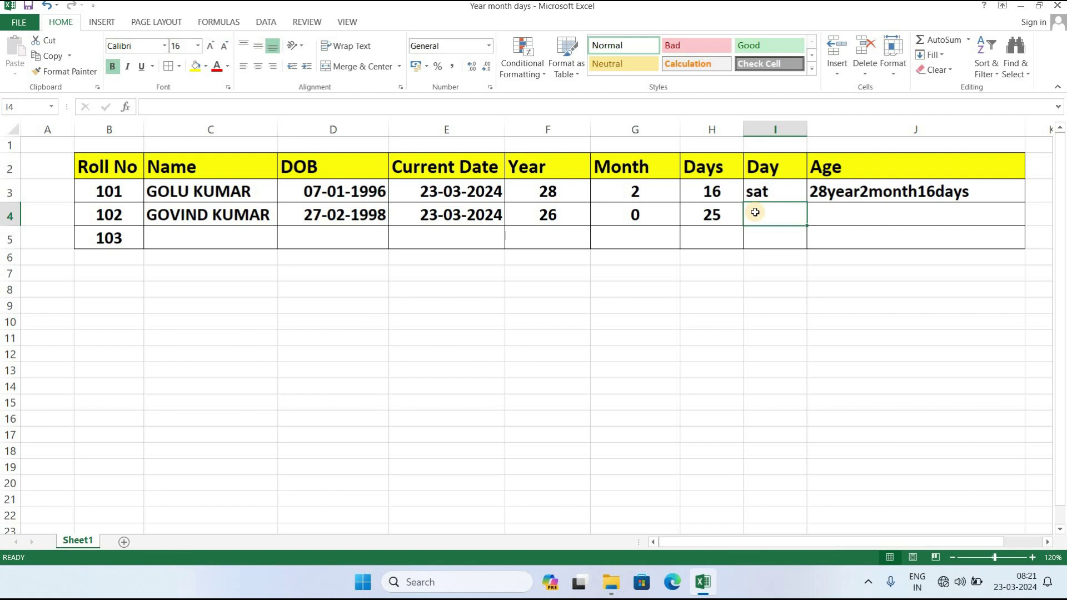
{"action": "type", "text": "="}
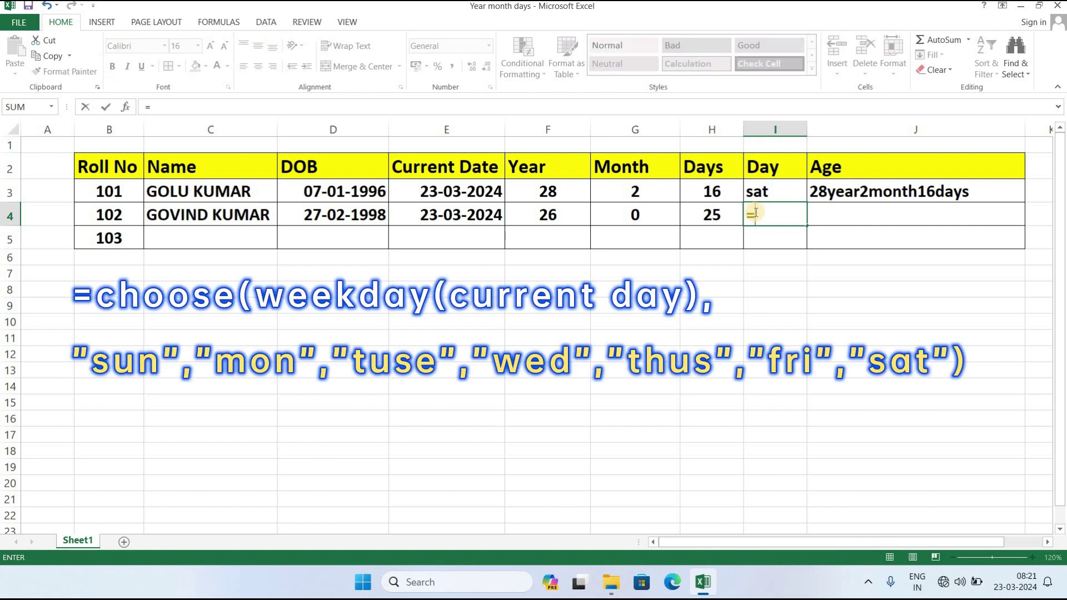
{"action": "type", "text": "choose"}
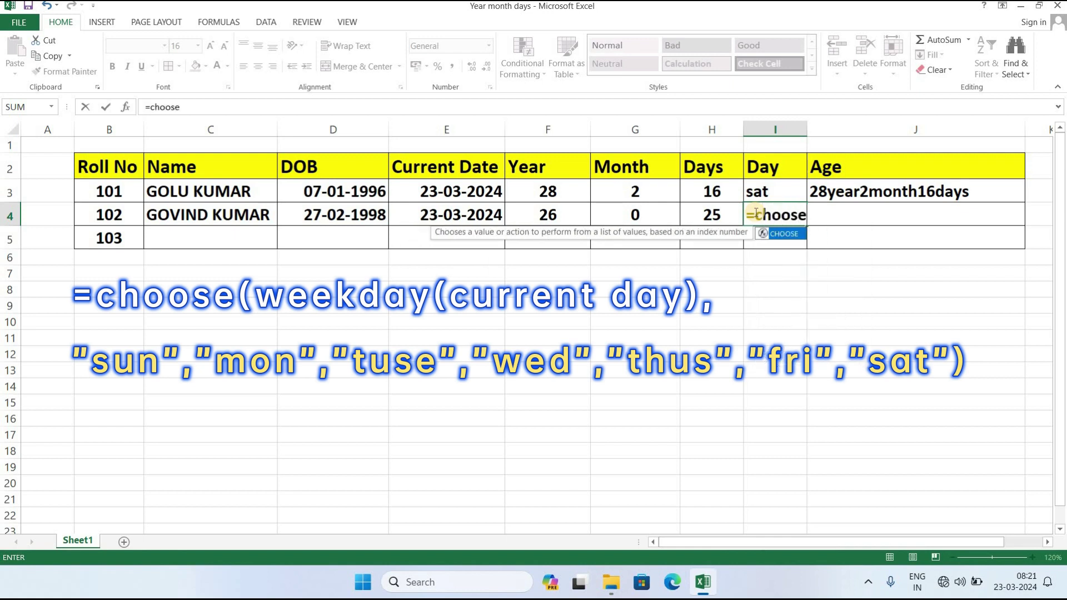
{"action": "type", "text": "("}
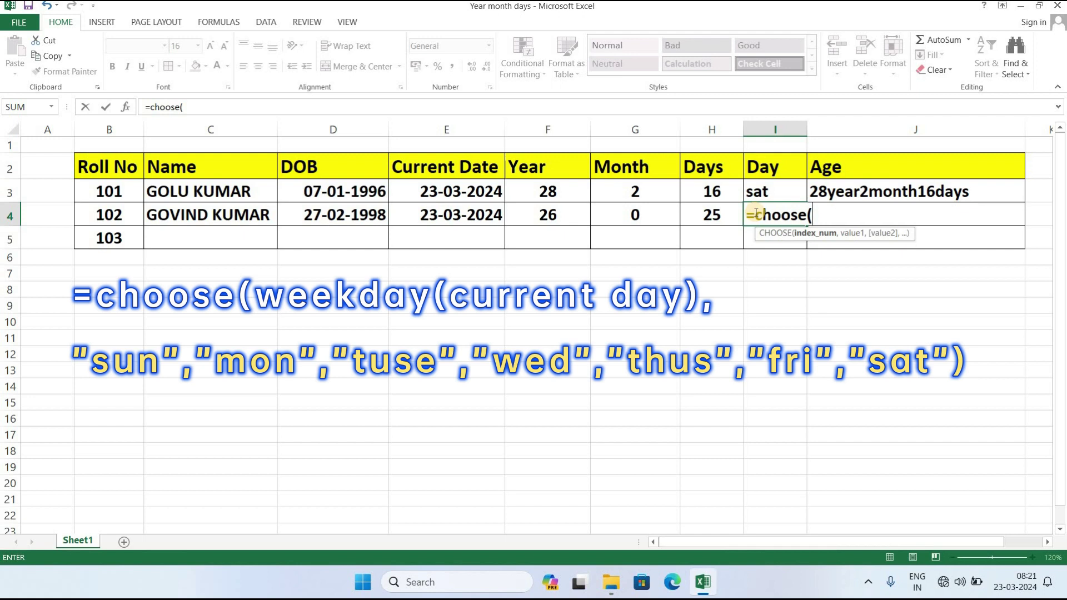
{"action": "type", "text": "we"}
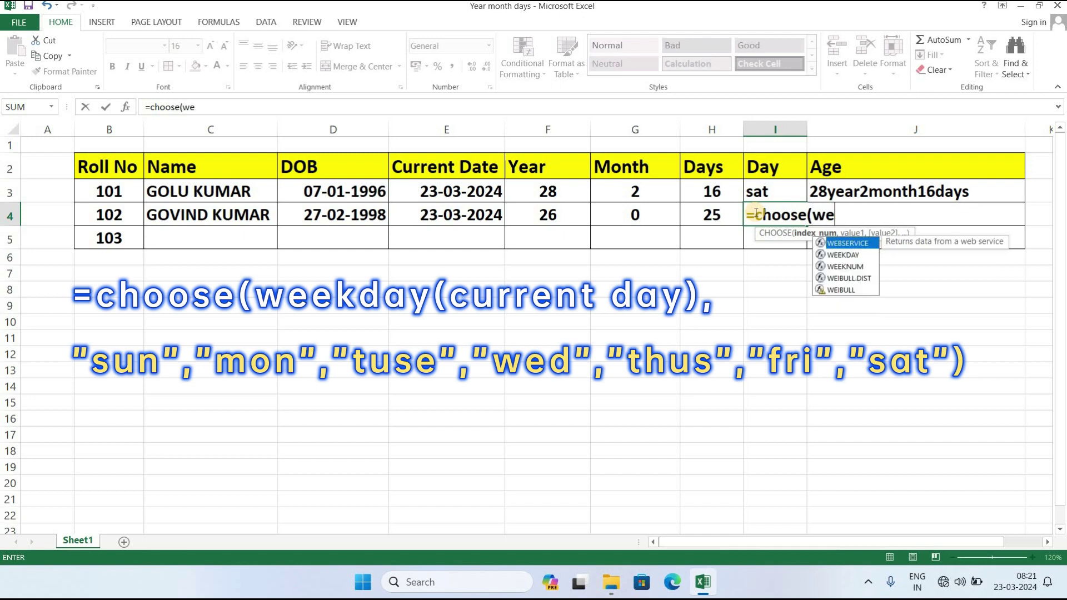
{"action": "type", "text": "ek"}
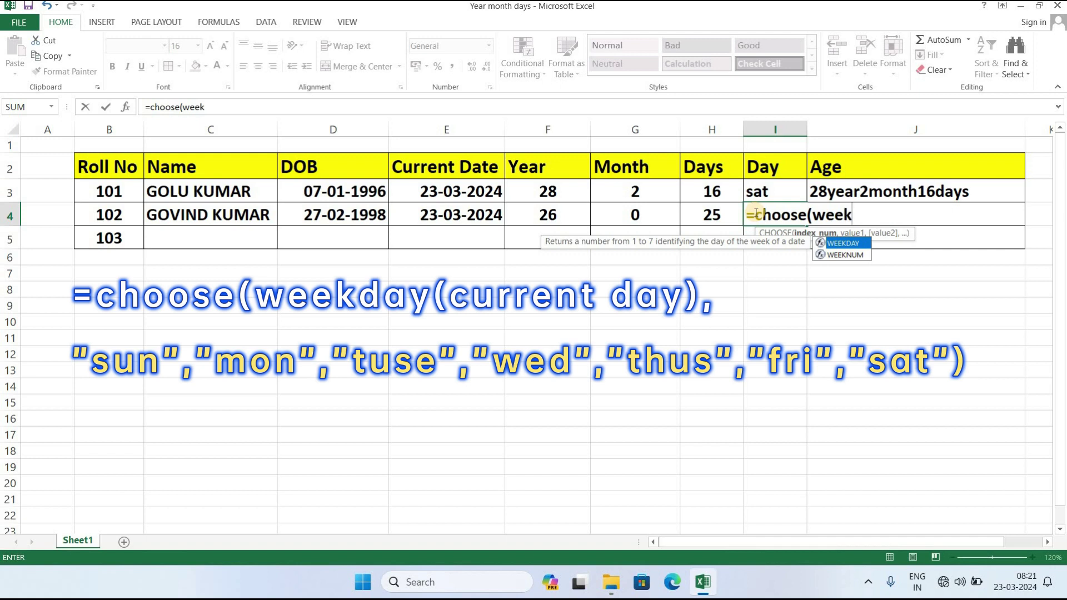
{"action": "type", "text": "day"}
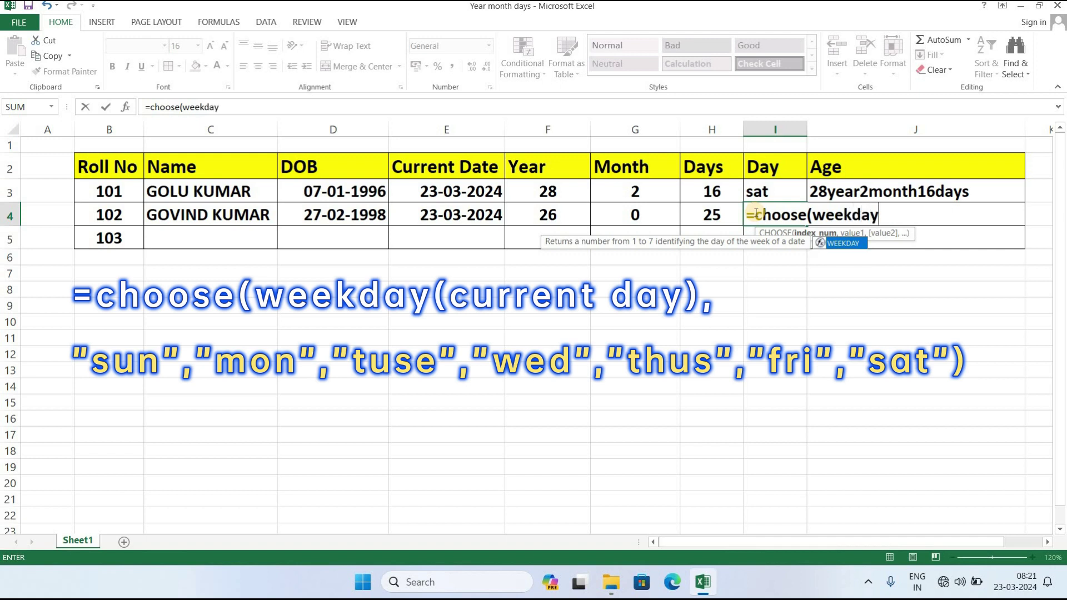
{"action": "type", "text": "("}
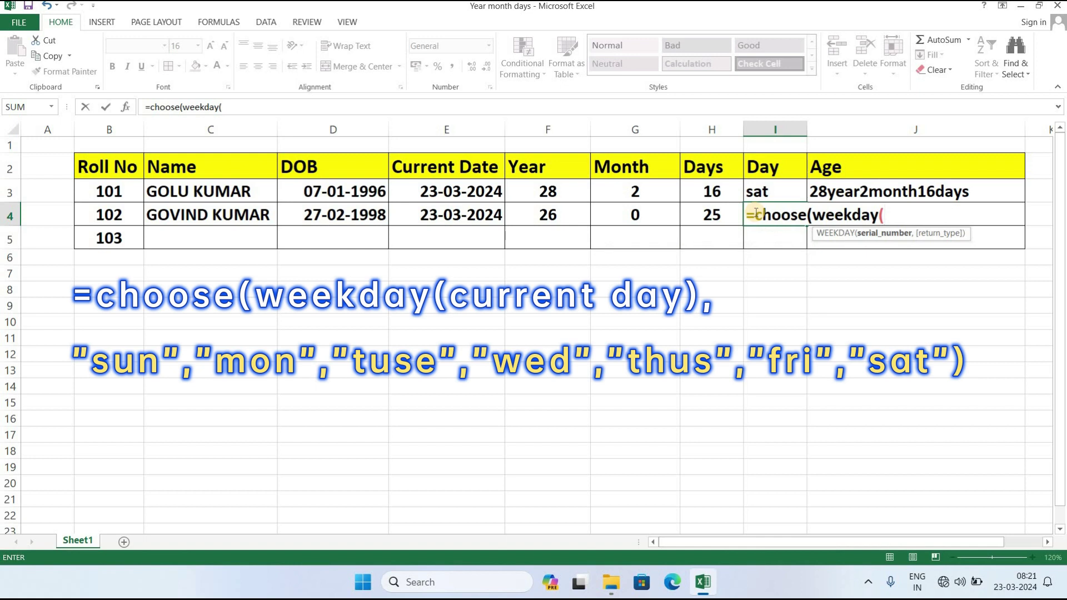
{"action": "left_click", "coordinate": [454, 215]}
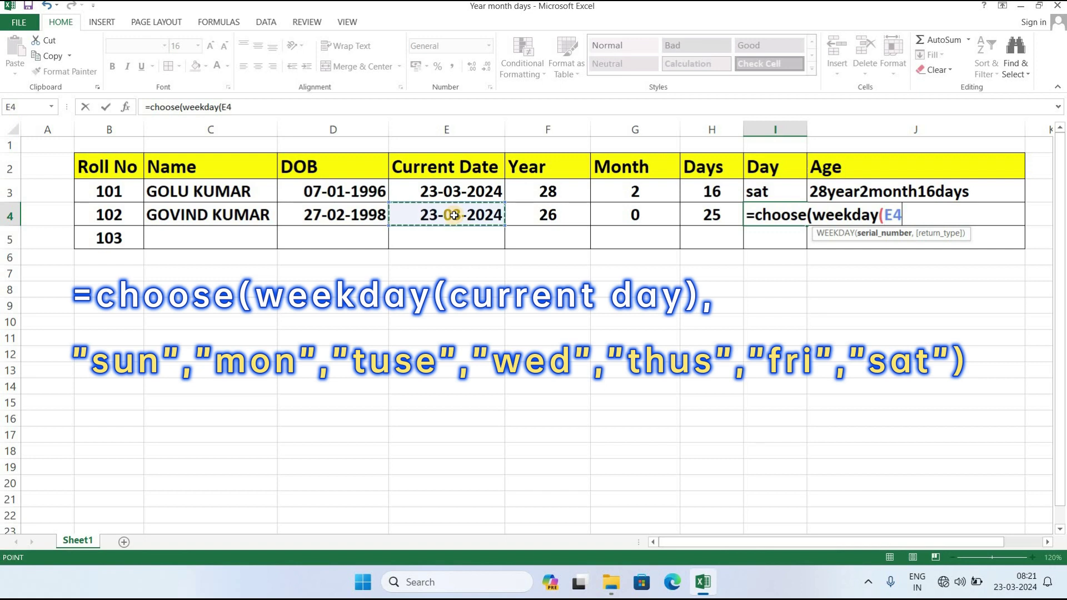
{"action": "type", "text": ")"}
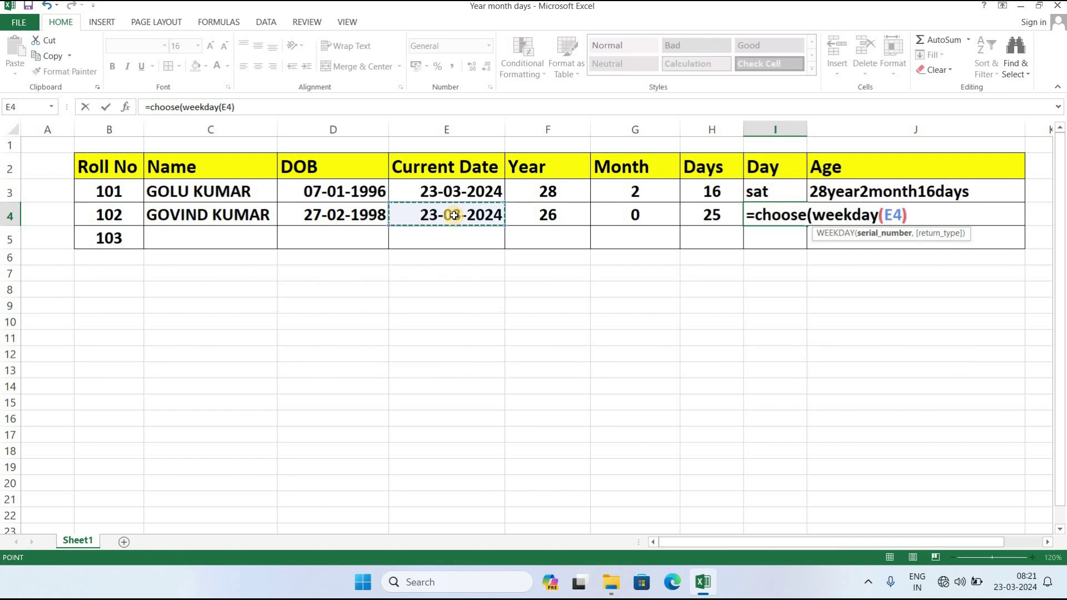
{"action": "type", "text": ","}
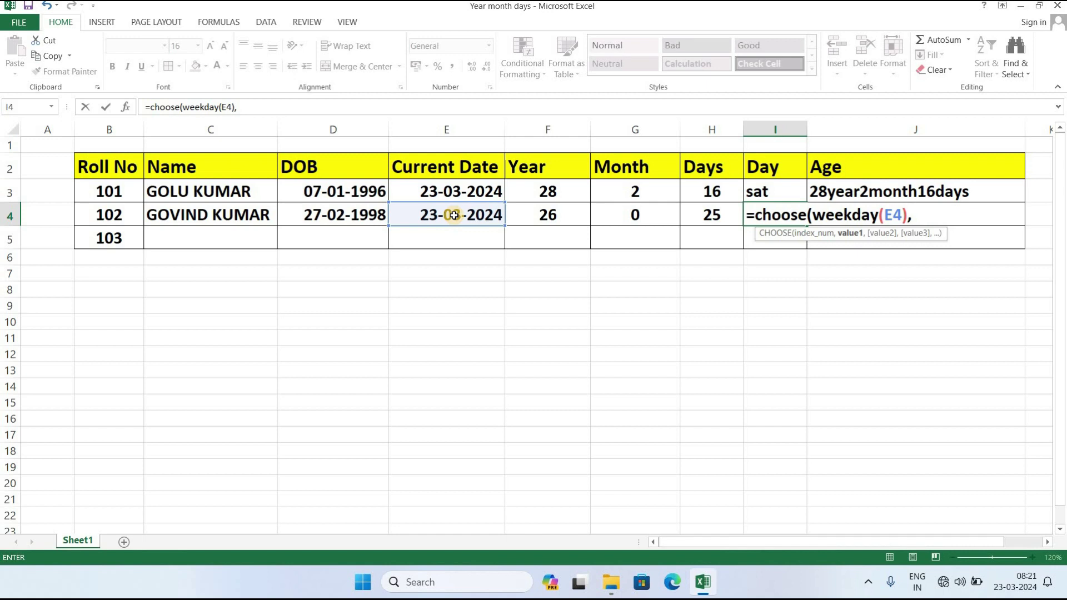
{"action": "type", "text": "\""}
{"action": "type", "text": "sun"}
{"action": "type", "text": "\","}
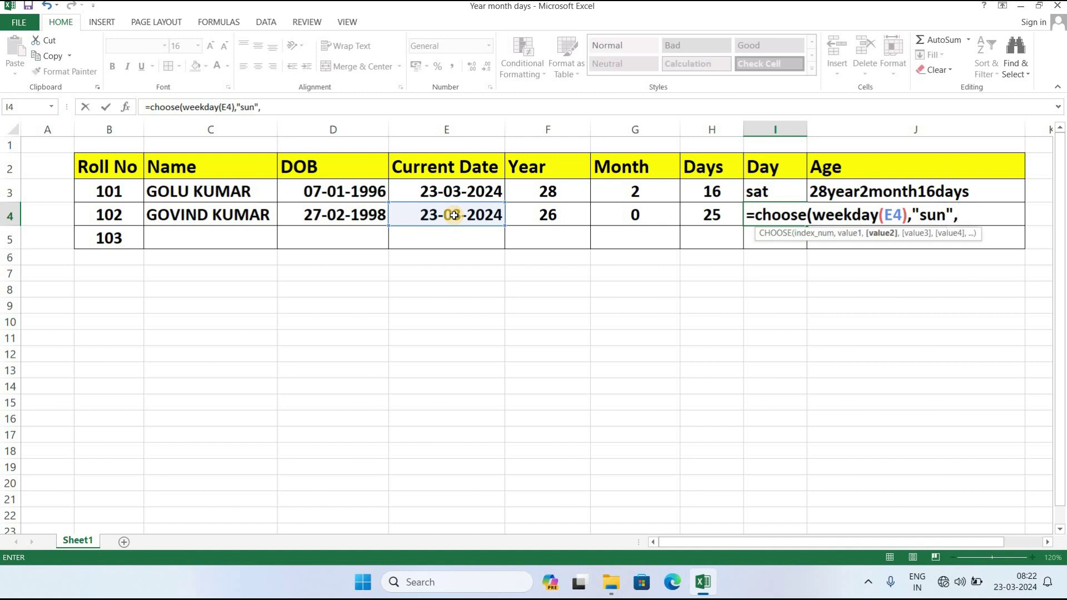
{"action": "type", "text": "m"}
{"action": "type", "text": "o"}
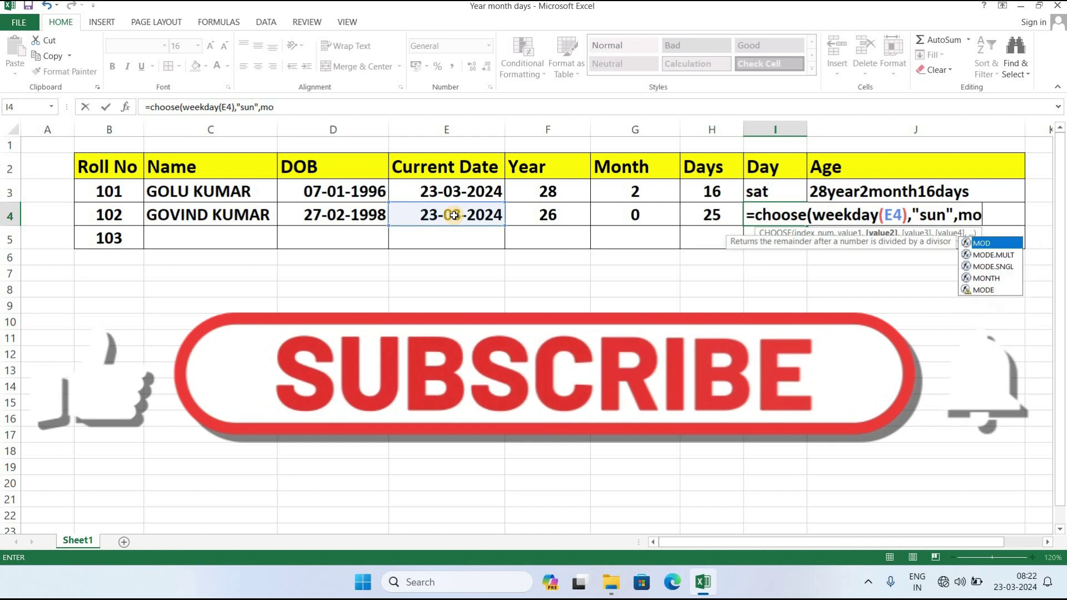
{"action": "key", "text": "BackSpace"}
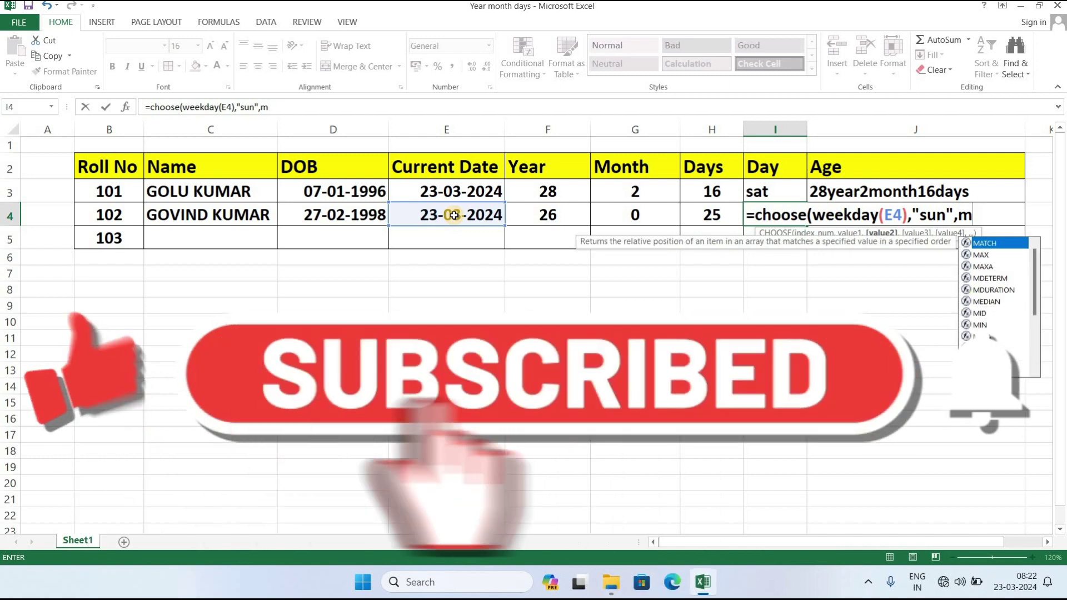
{"action": "key", "text": "BackSpace"}
{"action": "type", "text": "\""}
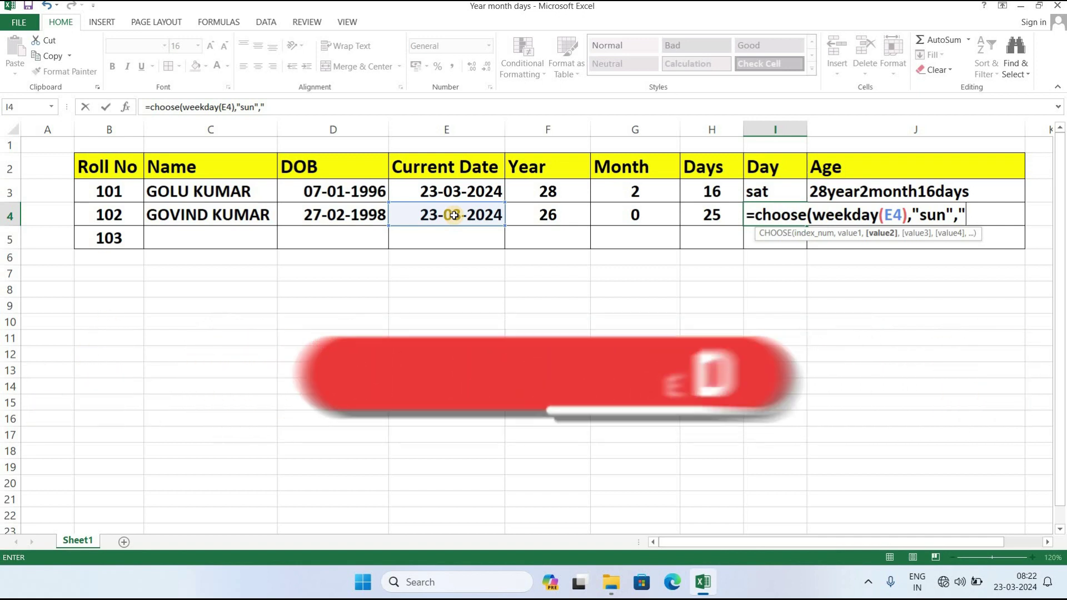
{"action": "type", "text": "mo"}
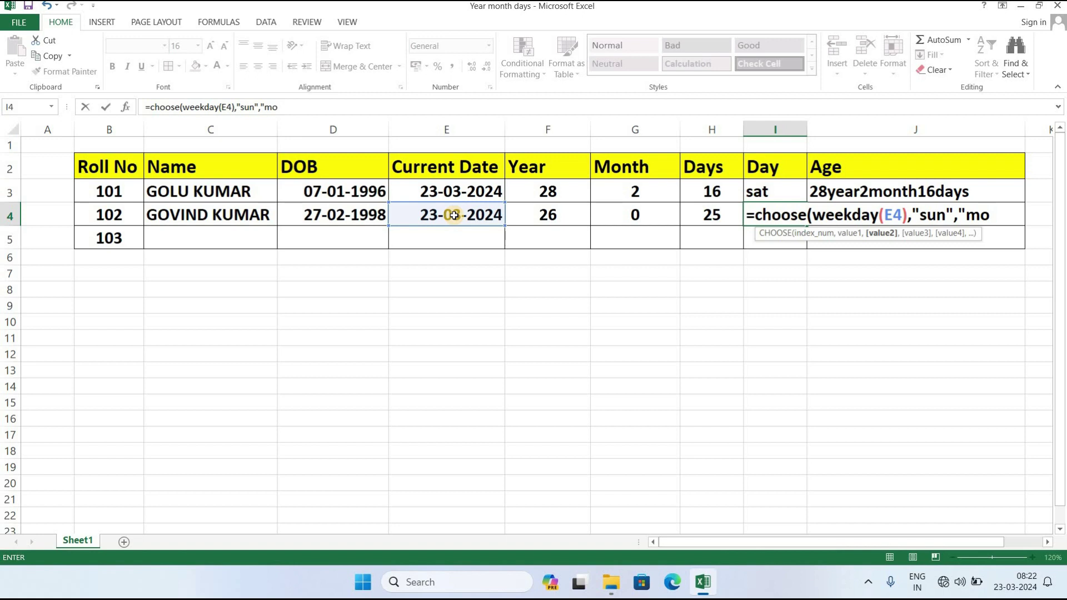
{"action": "type", "text": "n"}
{"action": "type", "text": "\",\"tuse"}
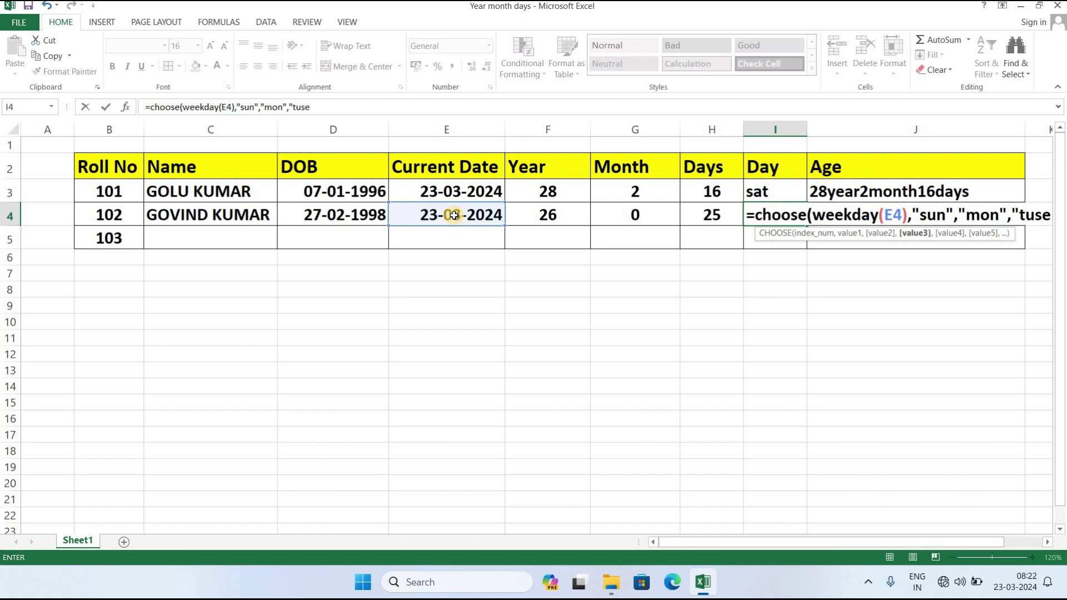
{"action": "type", "text": "\",\""}
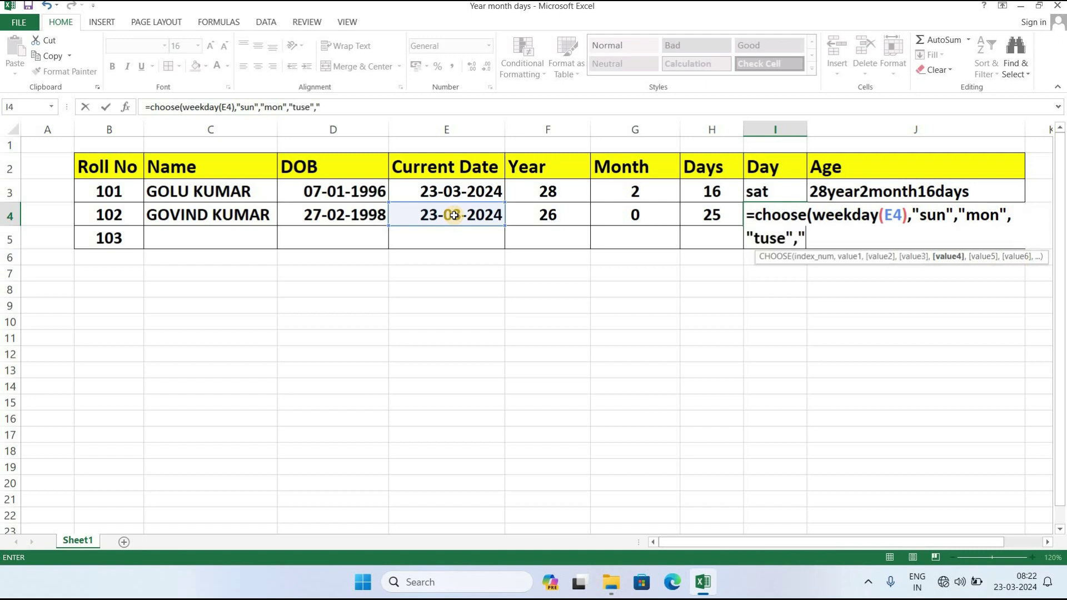
{"action": "type", "text": "wed\",\"thus,\"fir\",\"sat"}
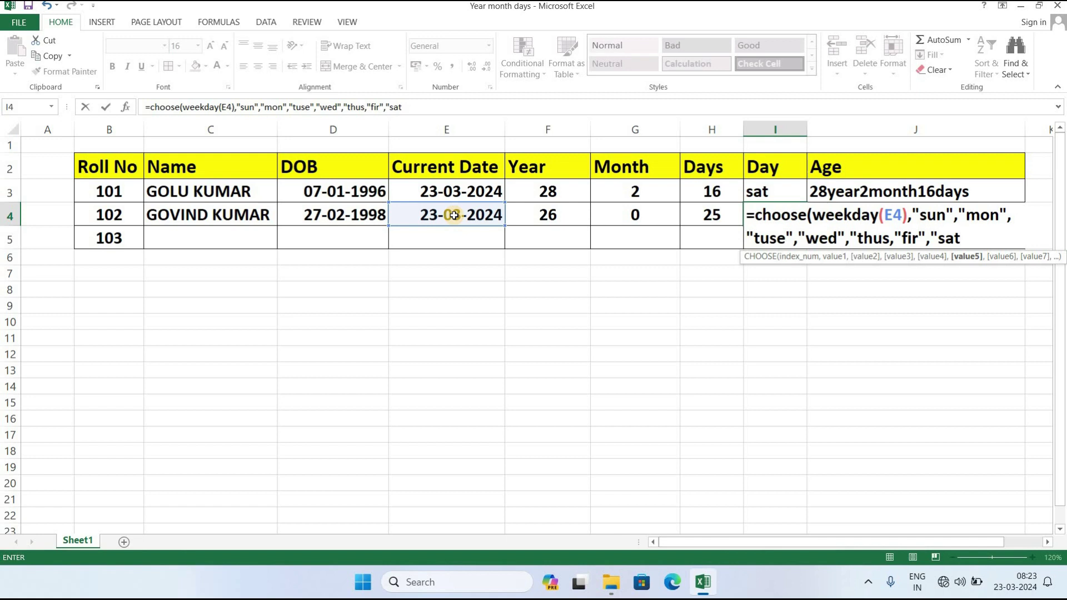
{"action": "type", "text": "\""}
{"action": "type", "text": ")"}
Step: Add the missing quote after "thus" in the I4 formula so it shows sat
{"action": "key", "text": "Return"}
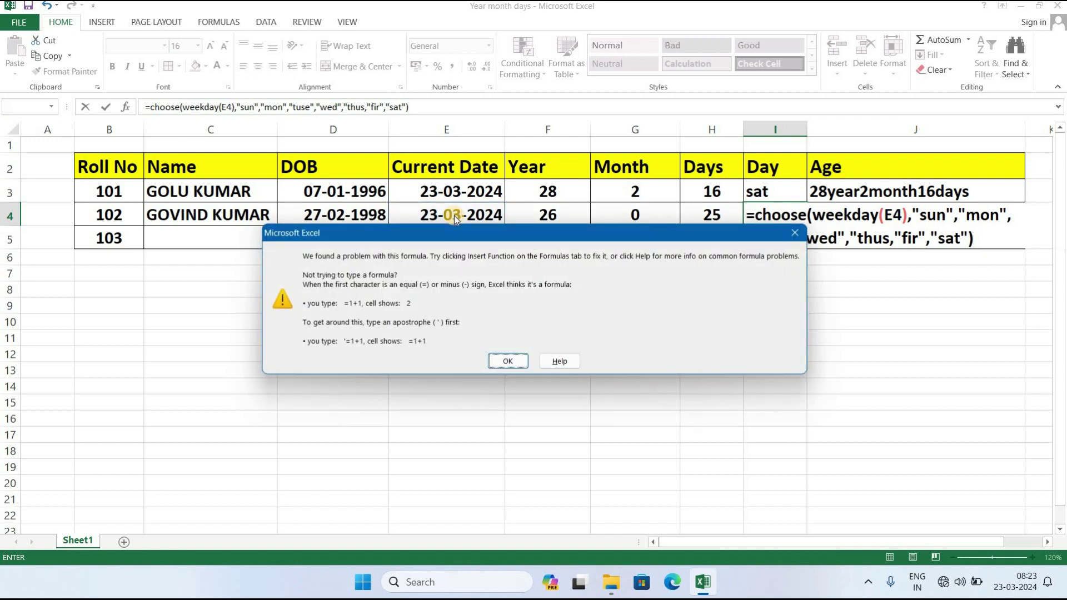
{"action": "left_click_drag", "start_coordinate": [582, 228], "coordinate": [463, 218]}
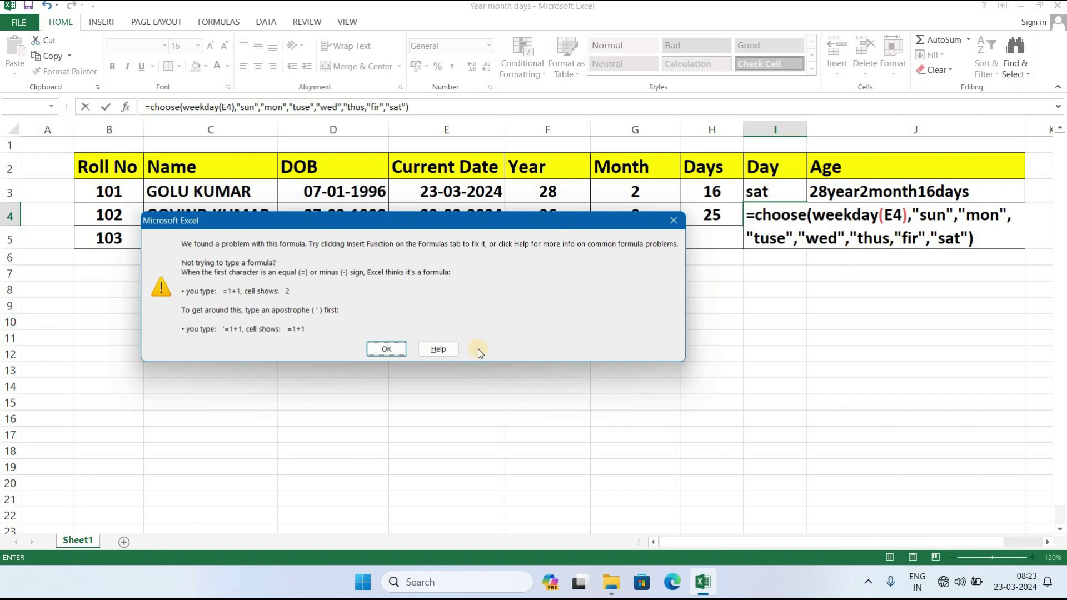
{"action": "left_click", "coordinate": [398, 350]}
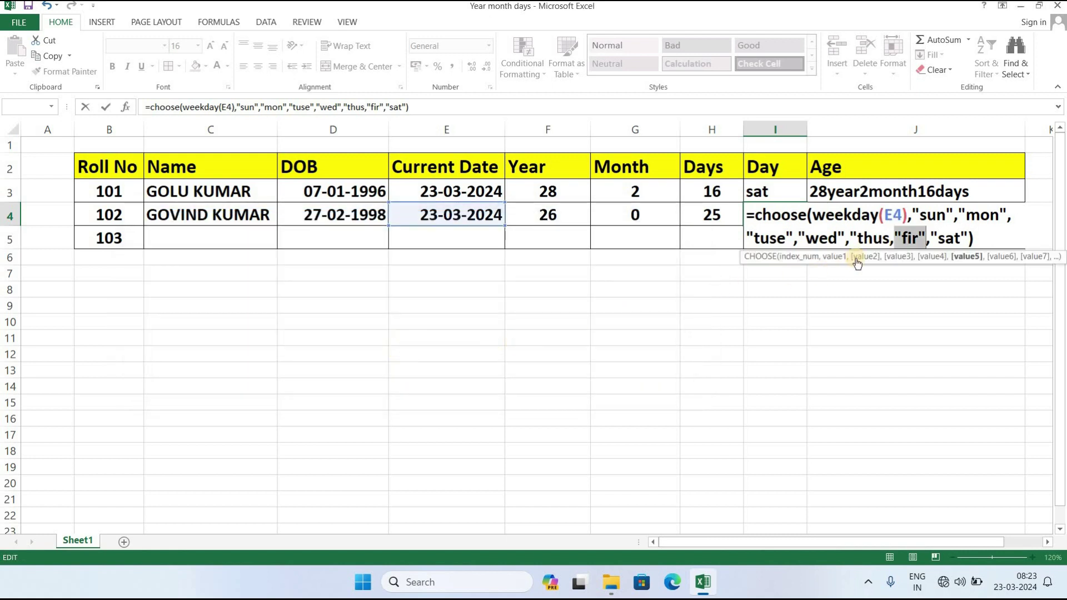
{"action": "left_click", "coordinate": [890, 239]}
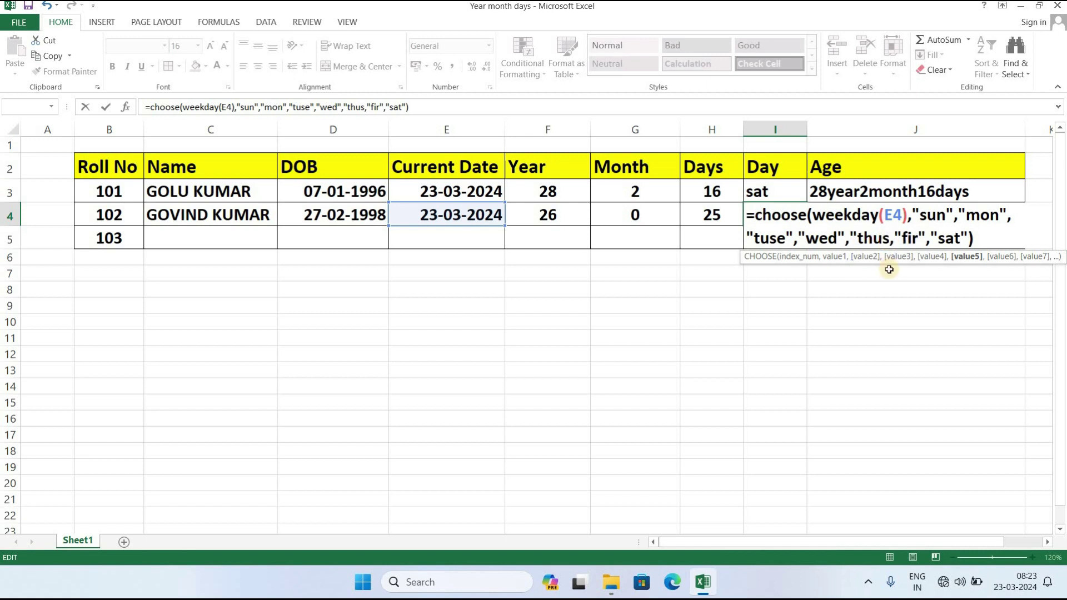
{"action": "type", "text": "\""}
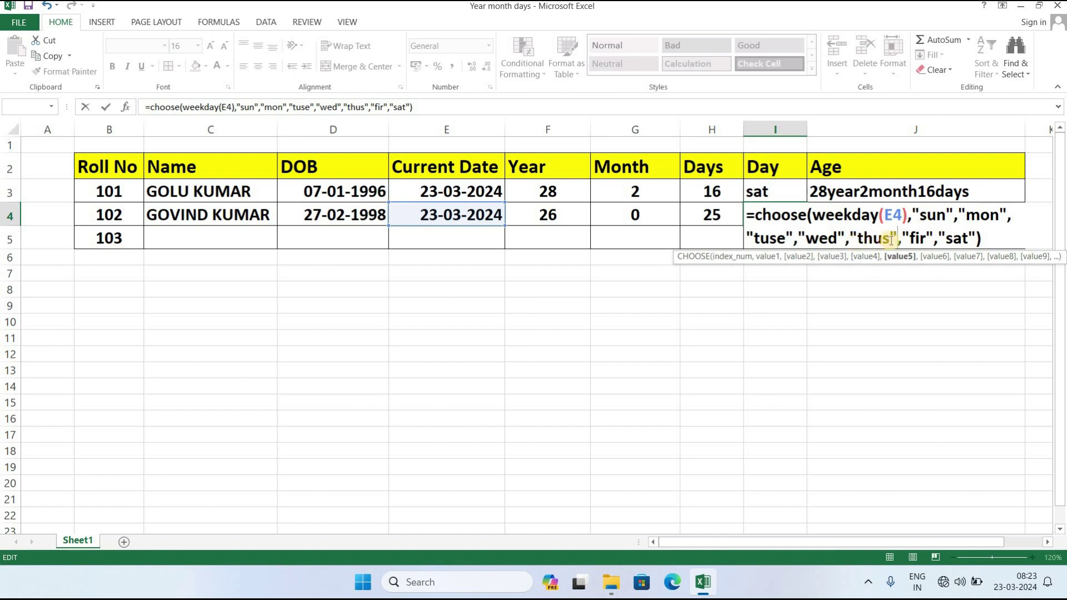
{"action": "left_click", "coordinate": [980, 241]}
{"action": "key", "text": "Return"}
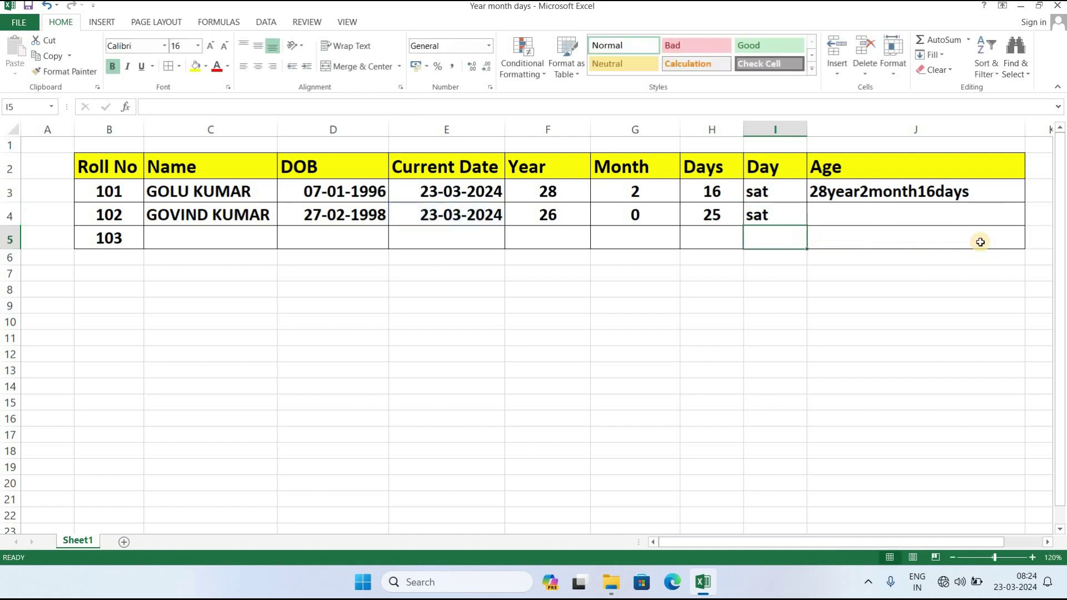
{"action": "left_click", "coordinate": [784, 208]}
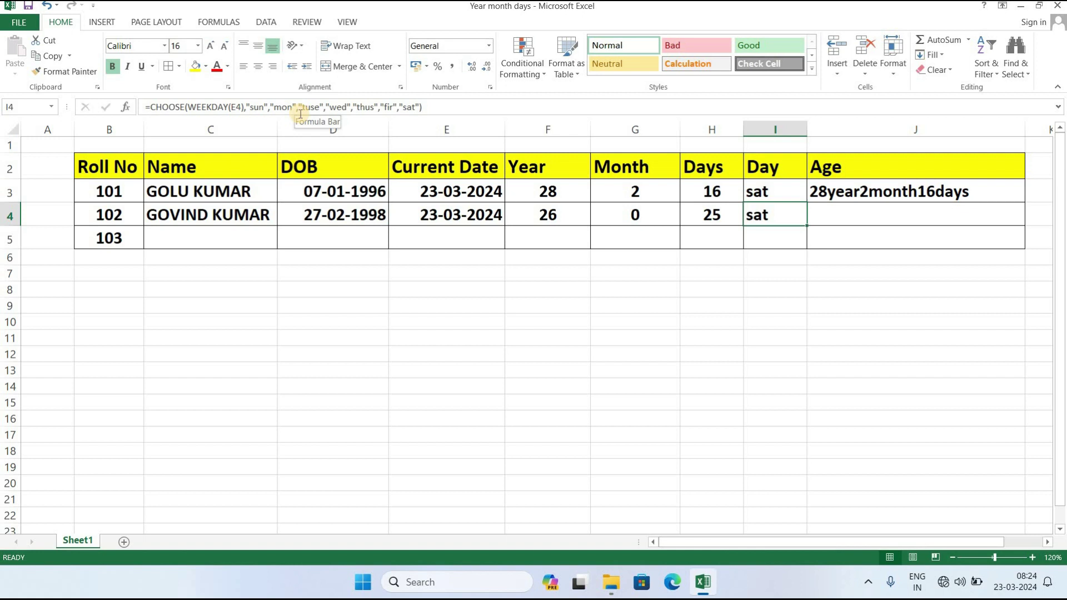
{"action": "double_click", "coordinate": [777, 217]}
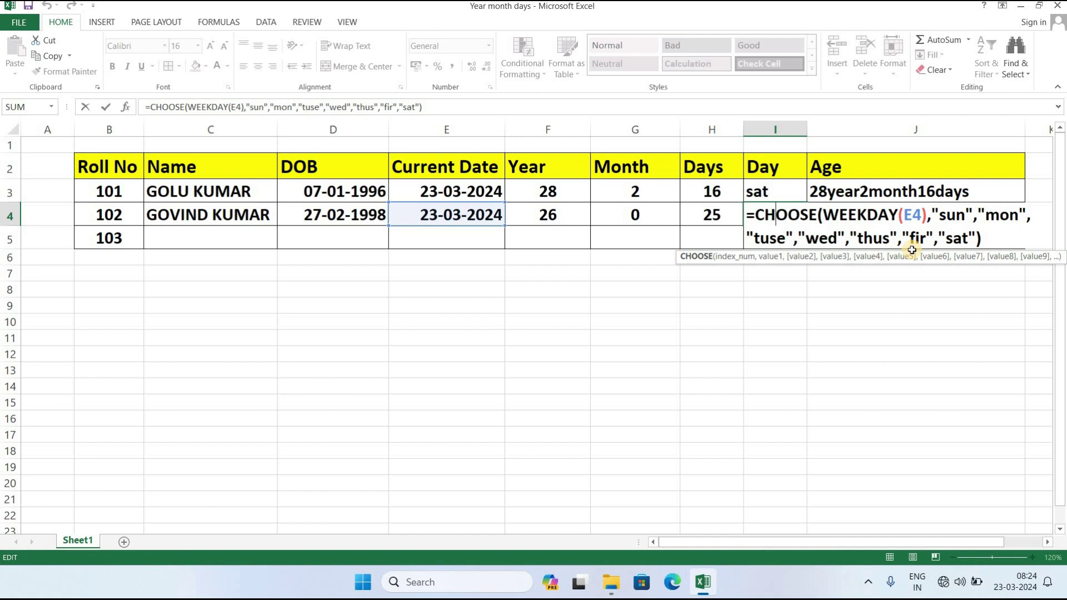
{"action": "left_click", "coordinate": [463, 105]}
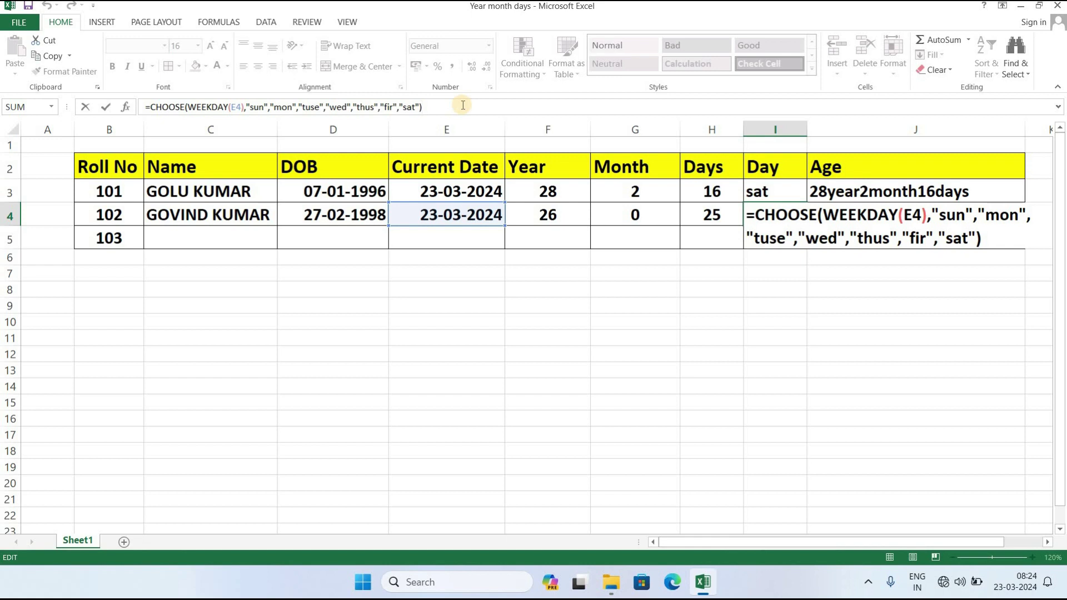
{"action": "key", "text": "Return"}
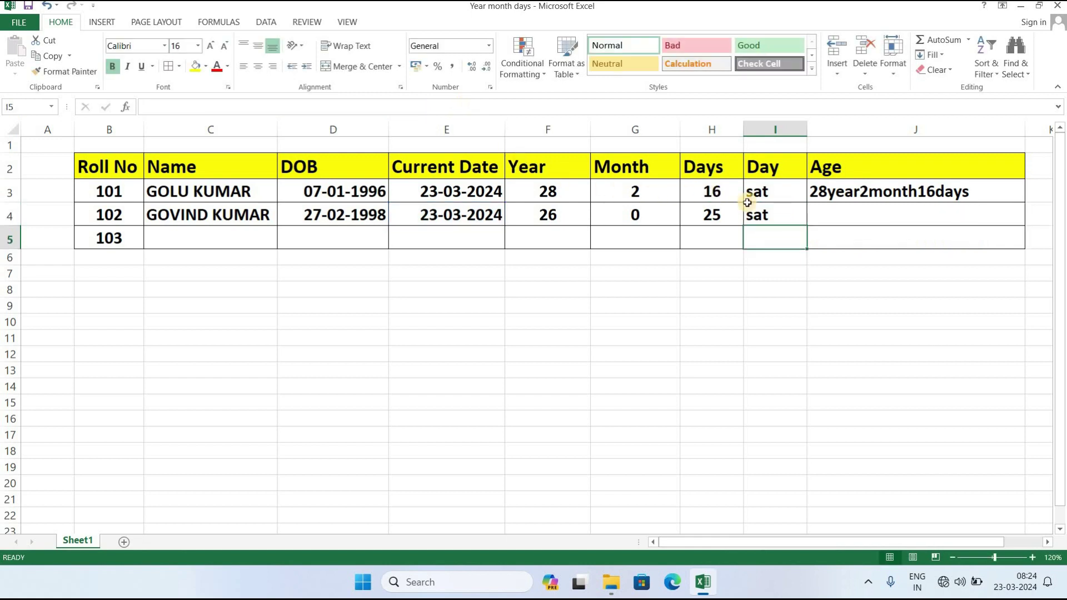
Step: Join F4, G4 and H4 in J4 with CONCATENATE to show 26year0month25days
{"action": "left_click", "coordinate": [834, 216]}
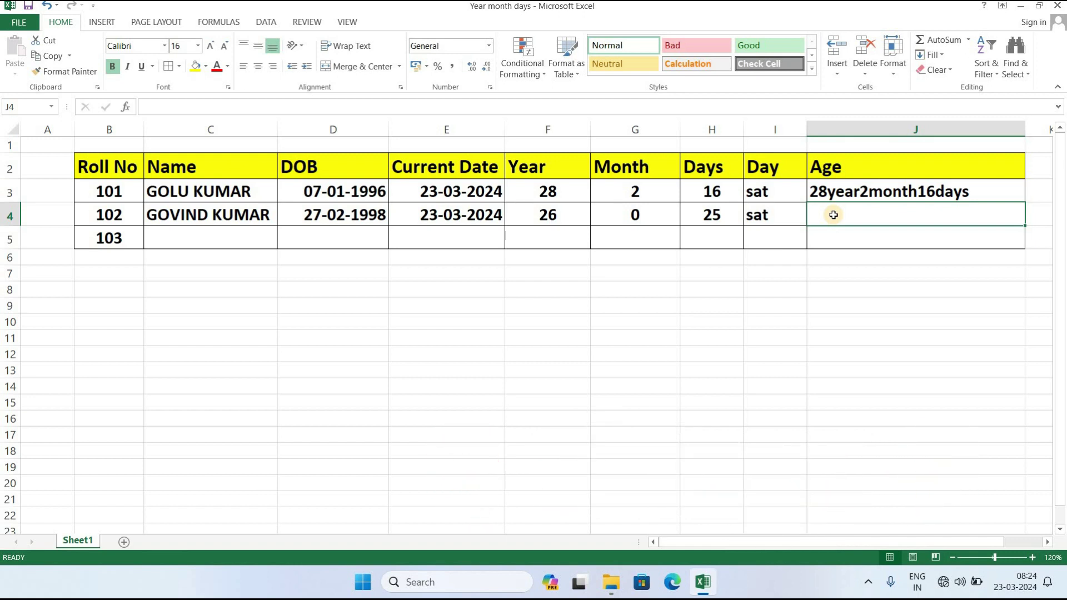
{"action": "type", "text": "="}
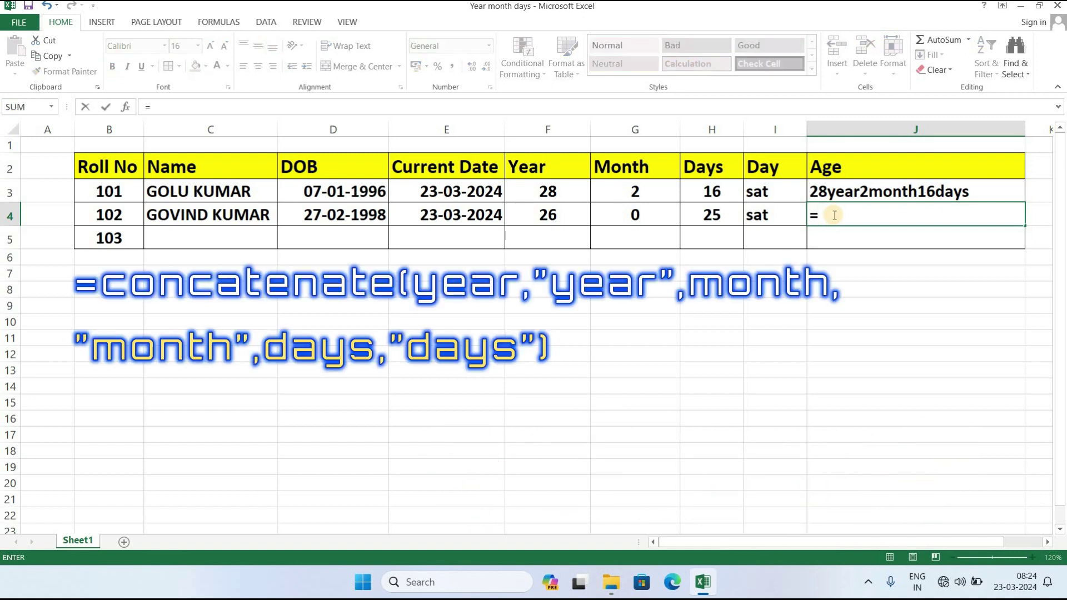
{"action": "type", "text": "con"}
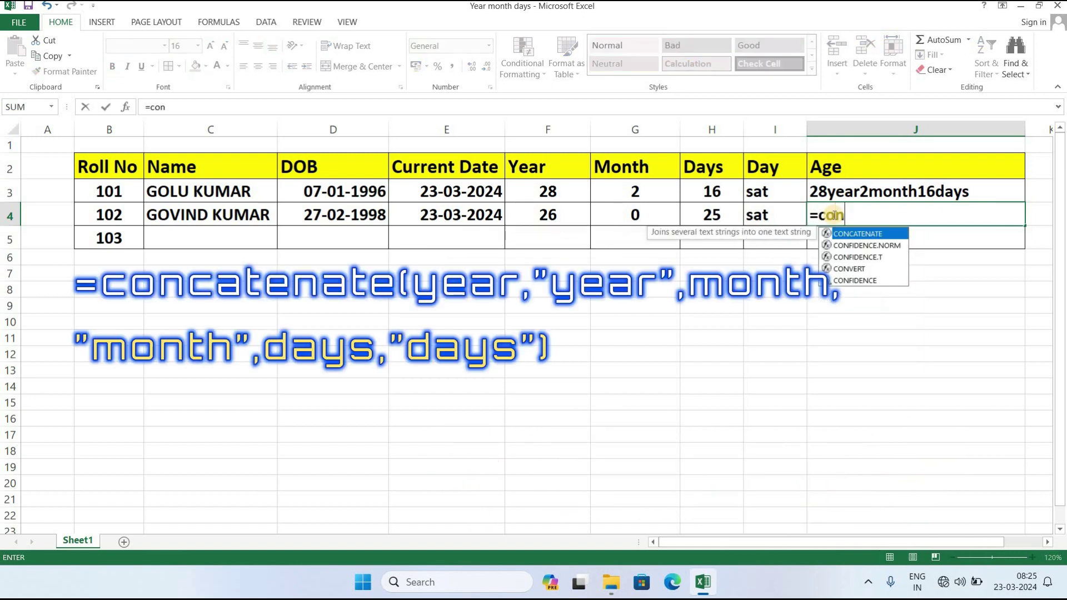
{"action": "type", "text": "catenate"}
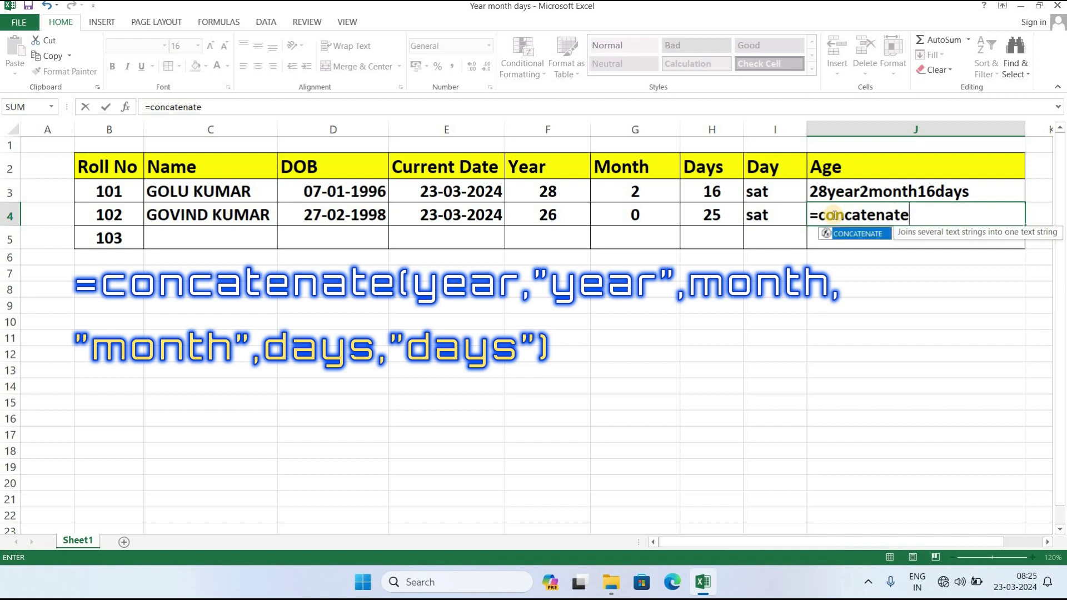
{"action": "type", "text": "("}
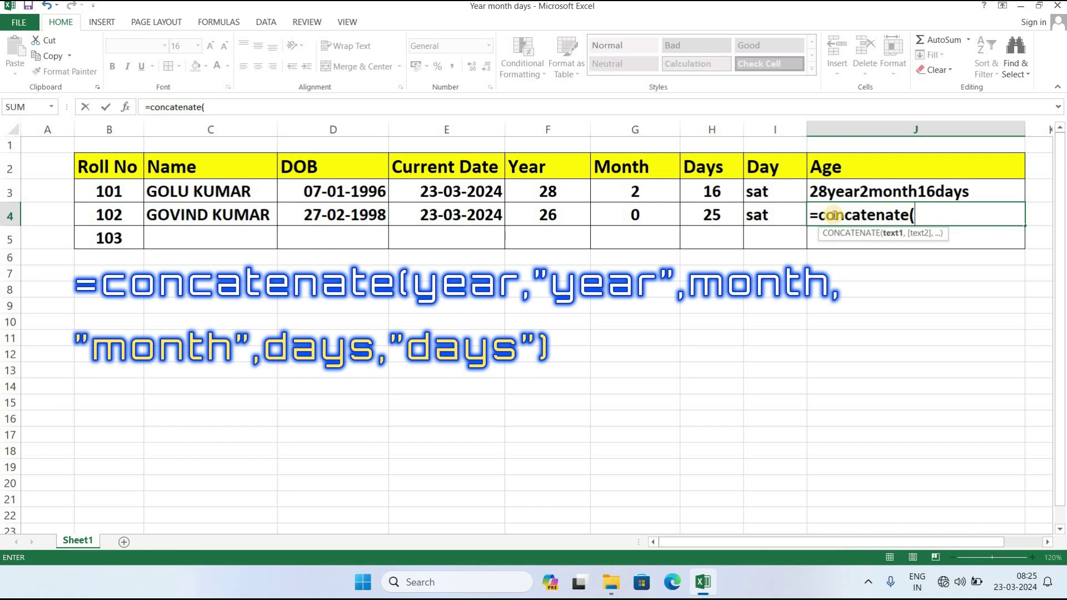
{"action": "left_click", "coordinate": [553, 216]}
{"action": "type", "text": ","}
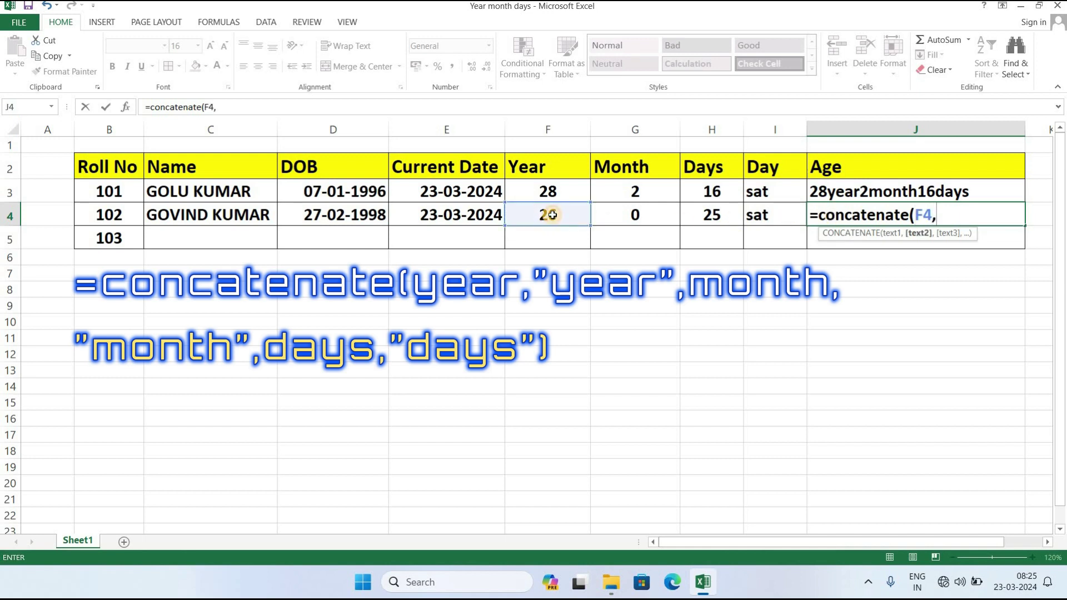
{"action": "type", "text": "\"year"}
{"action": "type", "text": "\","}
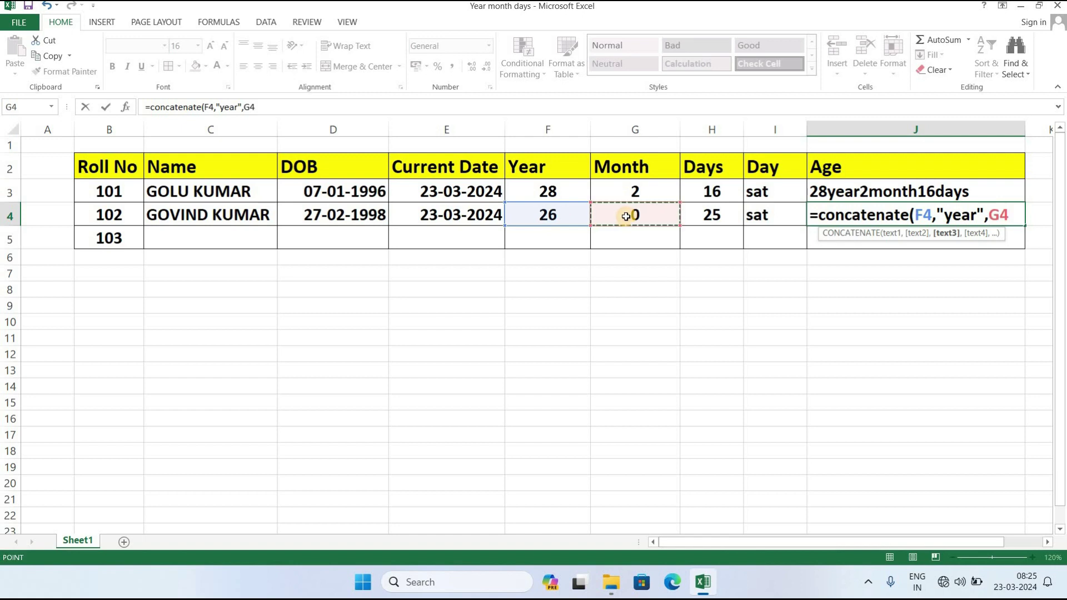
{"action": "type", "text": ",\""}
{"action": "type", "text": "mon"}
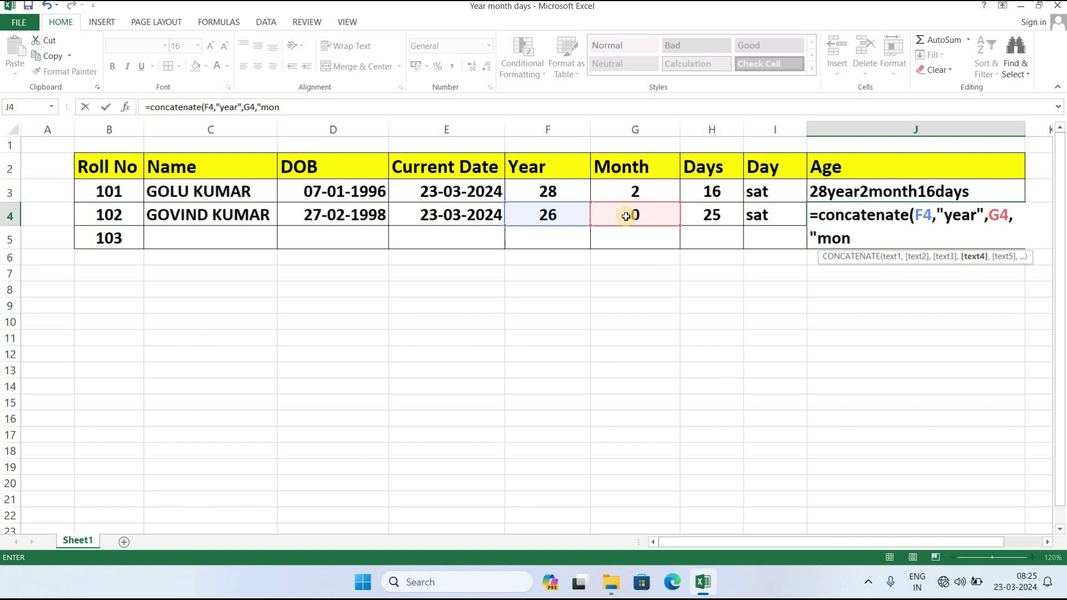
{"action": "type", "text": "th\""}
{"action": "type", "text": ","}
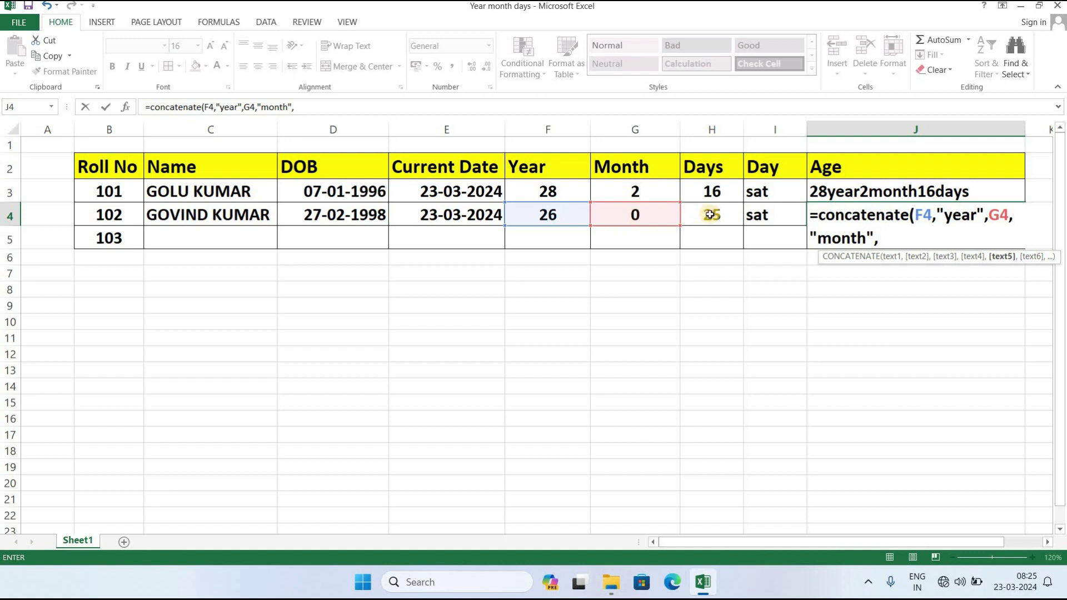
{"action": "left_click", "coordinate": [709, 214]}
{"action": "type", "text": ",\"days"}
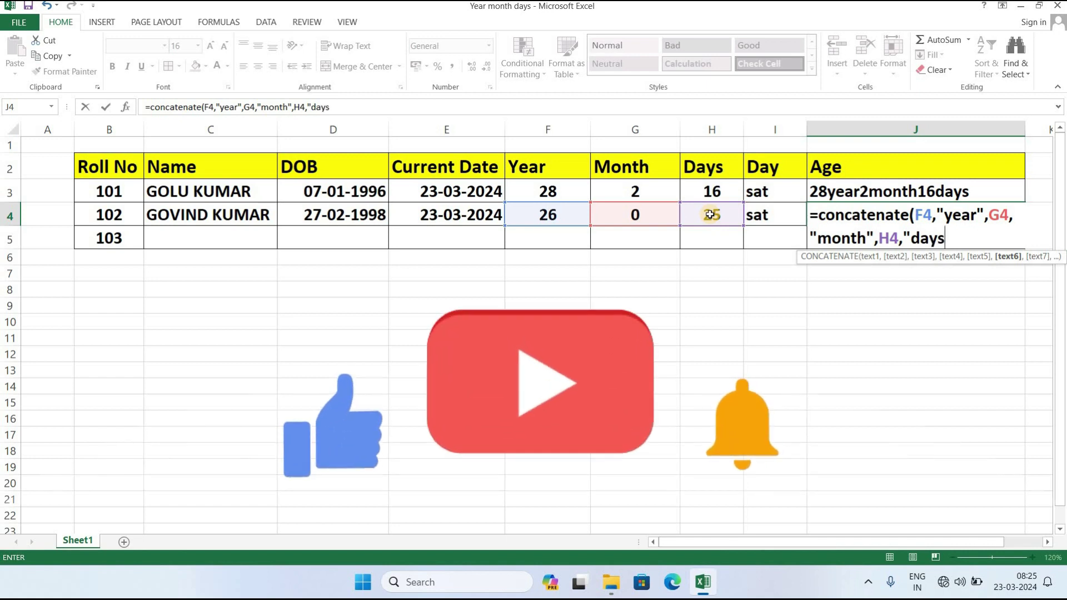
{"action": "type", "text": "\""}
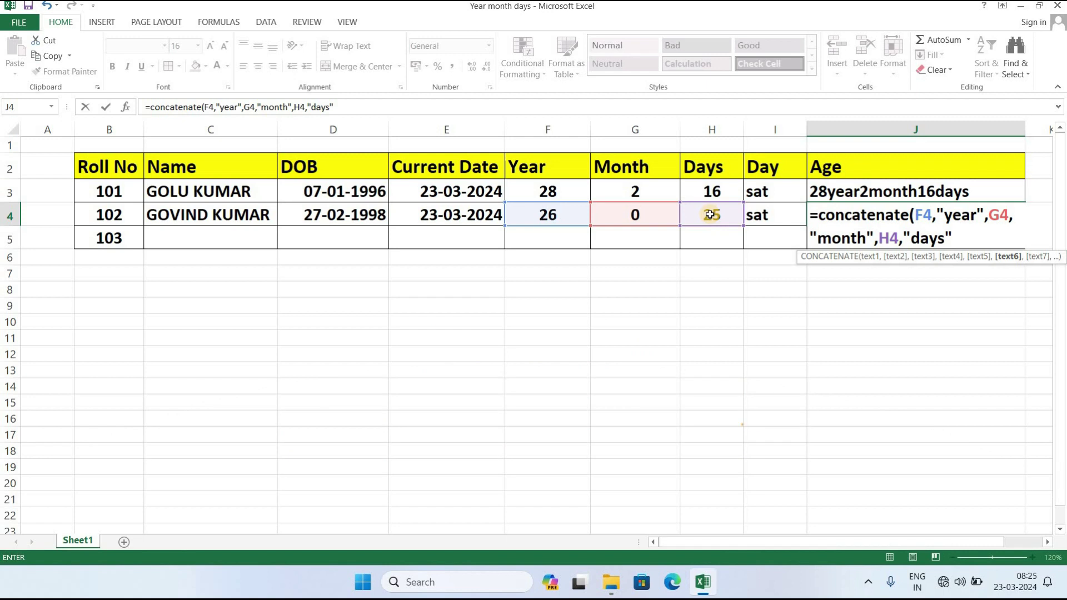
{"action": "key", "text": "Return"}
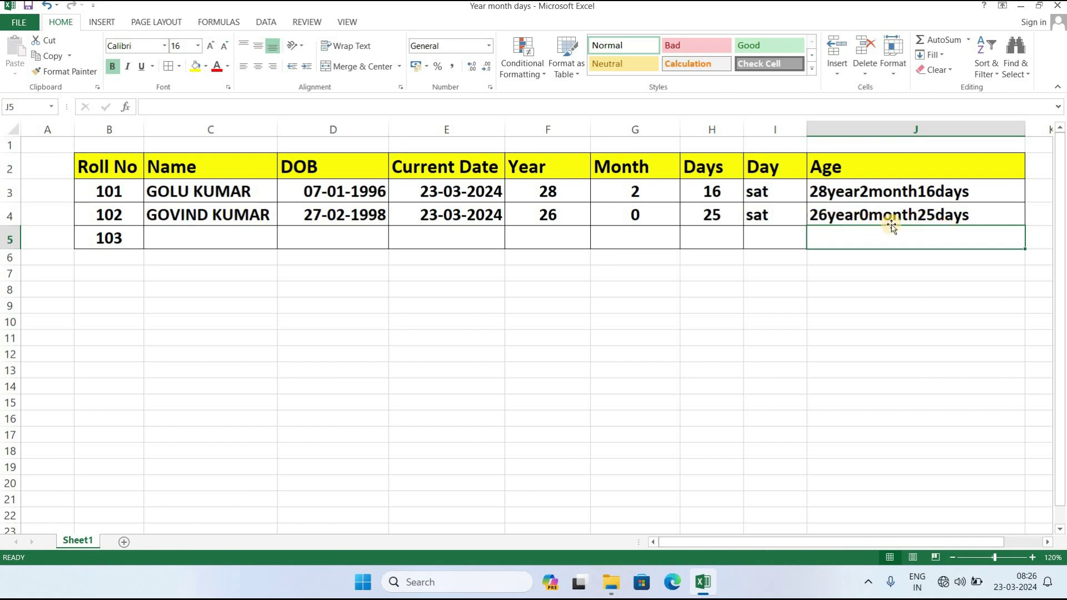
{"action": "left_click", "coordinate": [234, 245]}
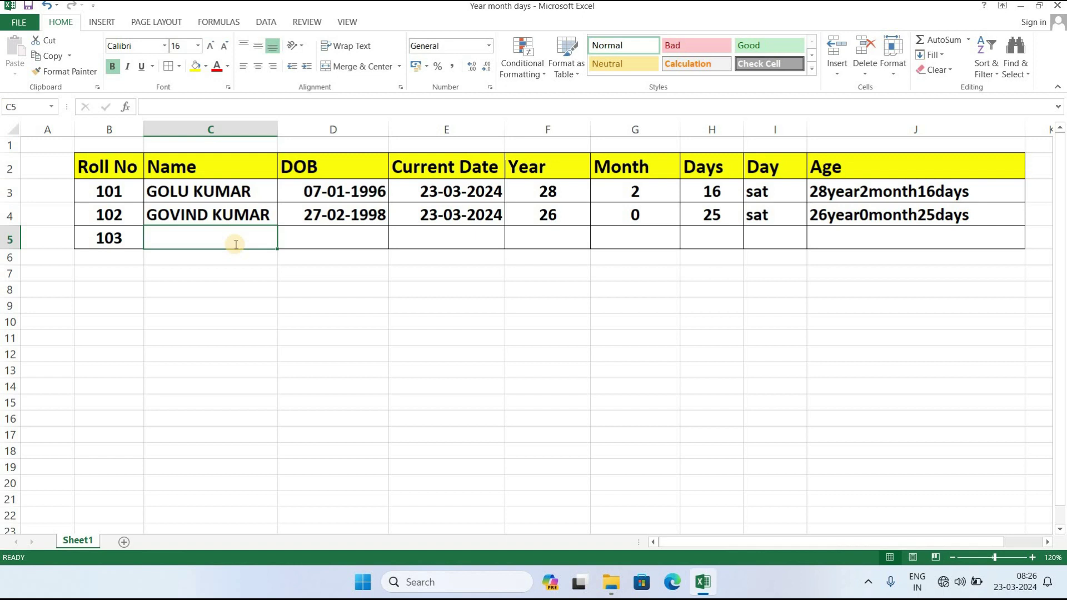
Step: Enter the third student's name and DOB 01-01-1995 in row 5
{"action": "type", "text": "raja "}
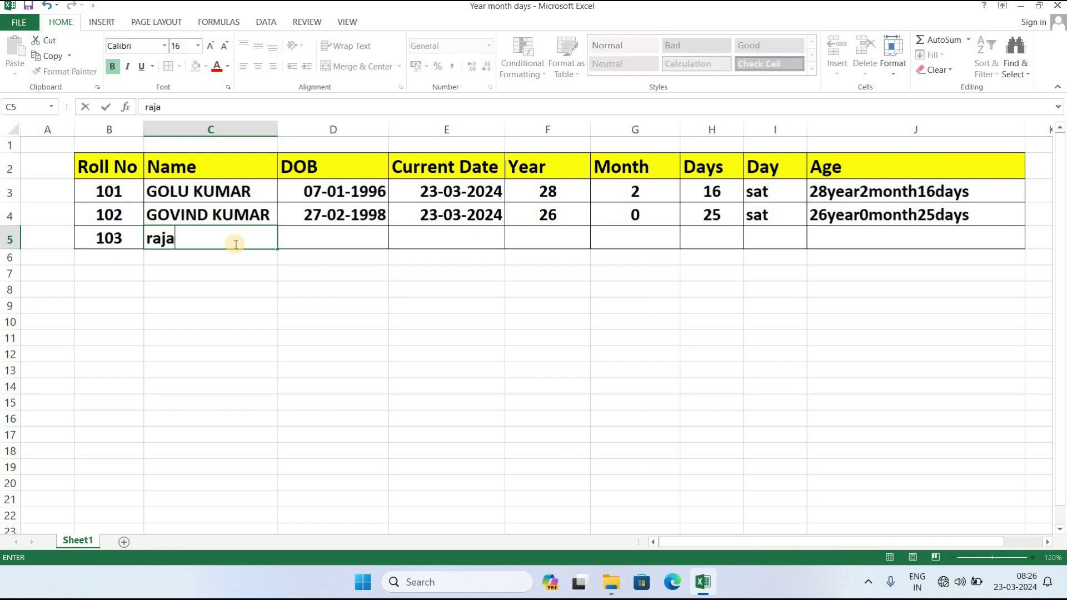
{"action": "type", "text": "kumar"}
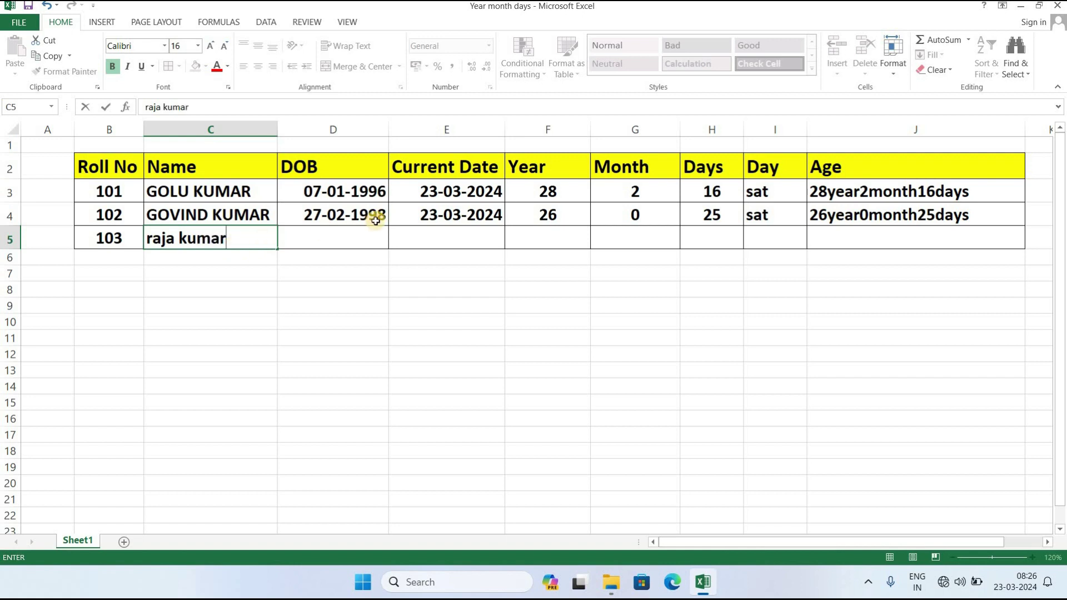
{"action": "left_click", "coordinate": [339, 233]}
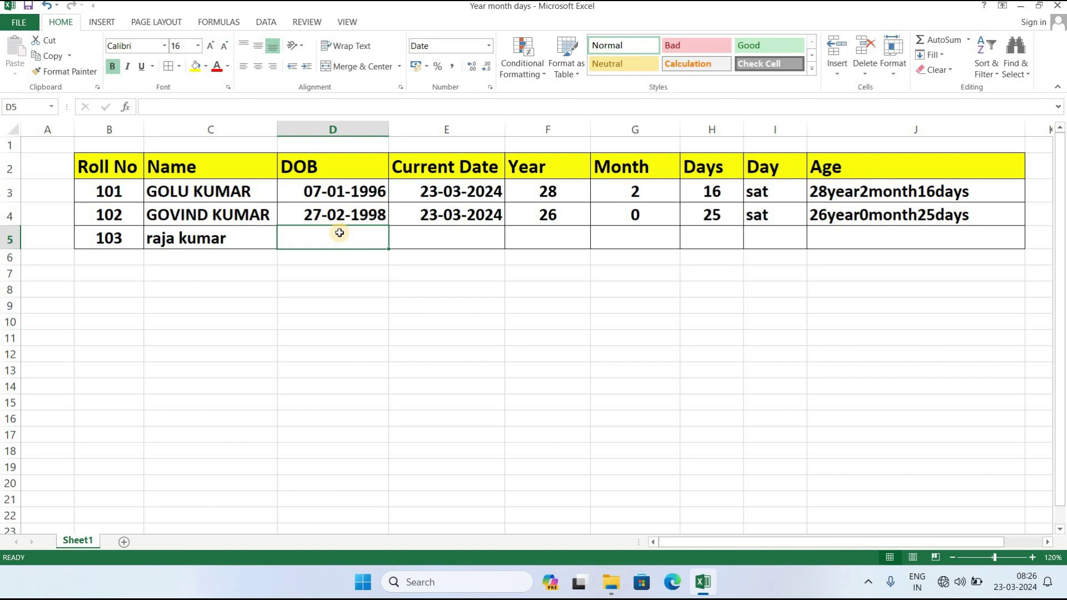
{"action": "type", "text": "0101"}
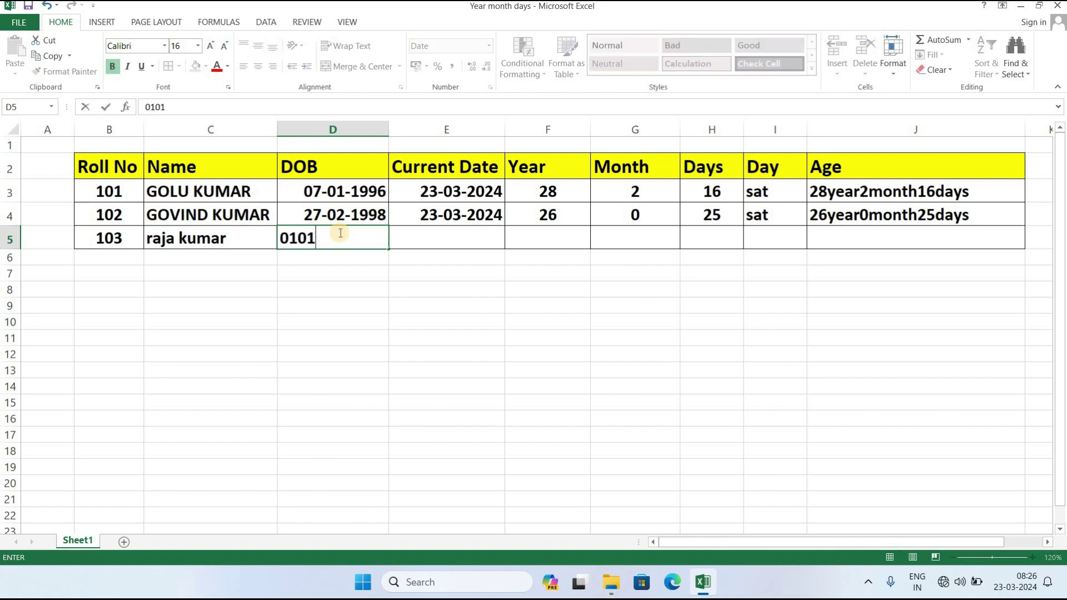
{"action": "key", "text": "BackSpace"}
{"action": "key", "text": "BackSpace"}
{"action": "type", "text": "01"}
{"action": "type", "text": "1995"}
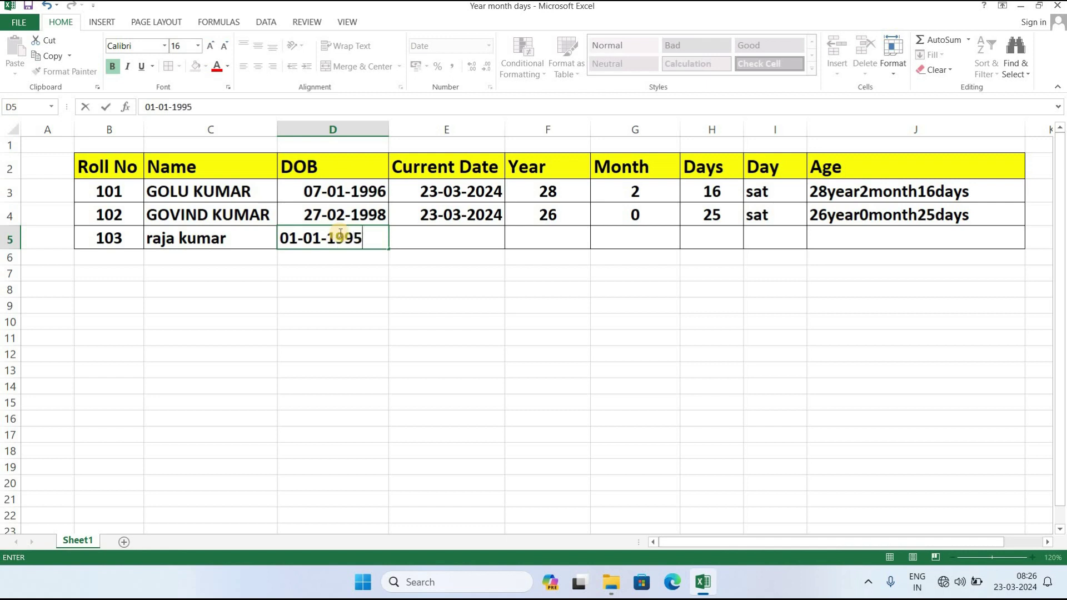
{"action": "left_click", "coordinate": [362, 262]}
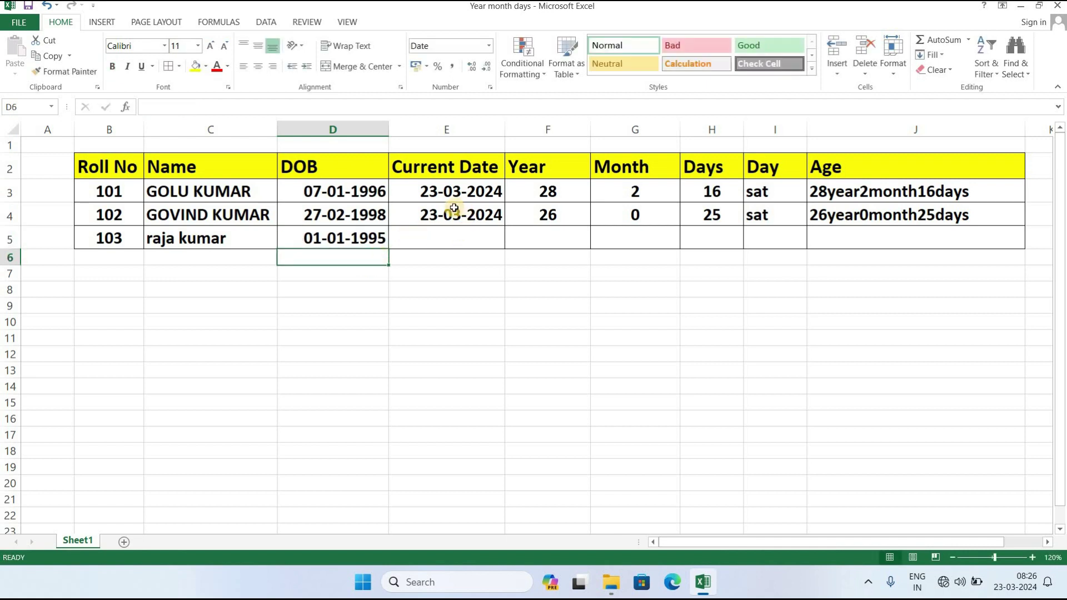
Step: Fill the E4:J4 formulas down to row 5 to complete roll 103
{"action": "left_click_drag", "start_coordinate": [454, 208], "coordinate": [1062, 228]}
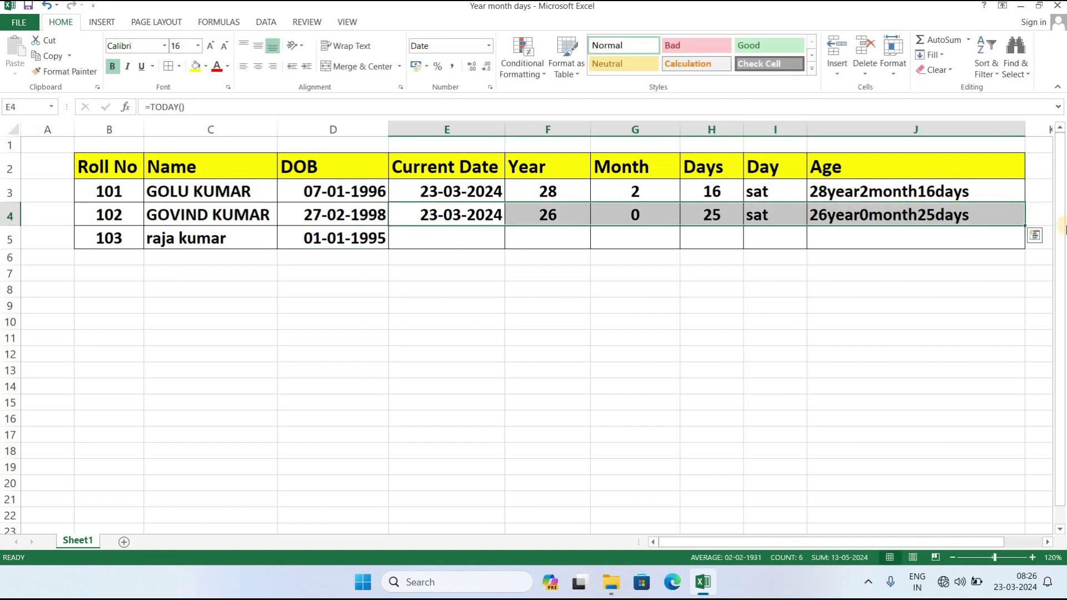
{"action": "left_click_drag", "start_coordinate": [1026, 225], "coordinate": [1026, 246]}
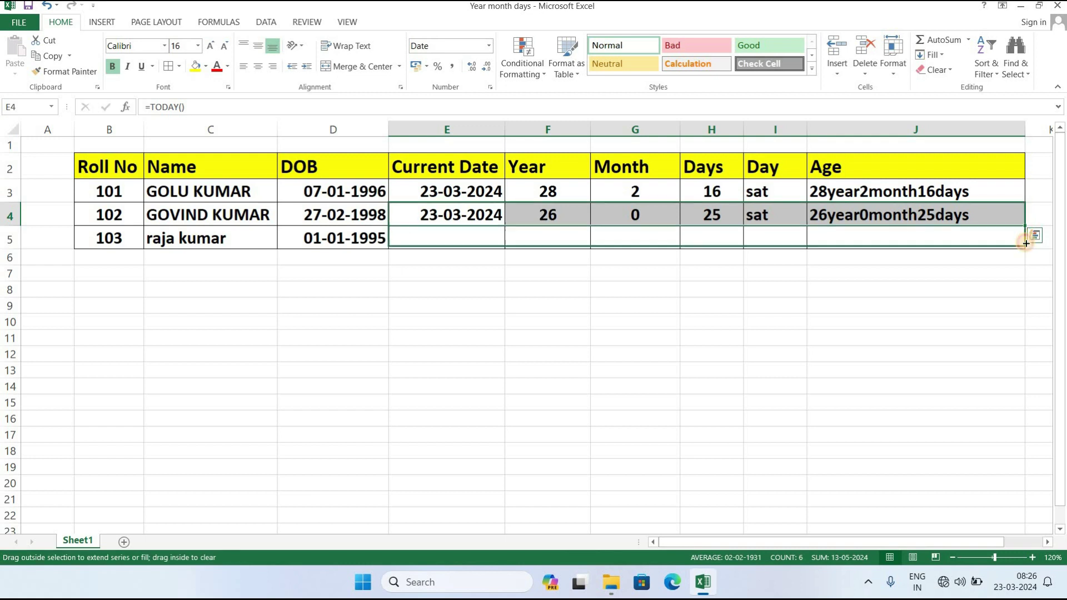
{"action": "left_click", "coordinate": [776, 386]}
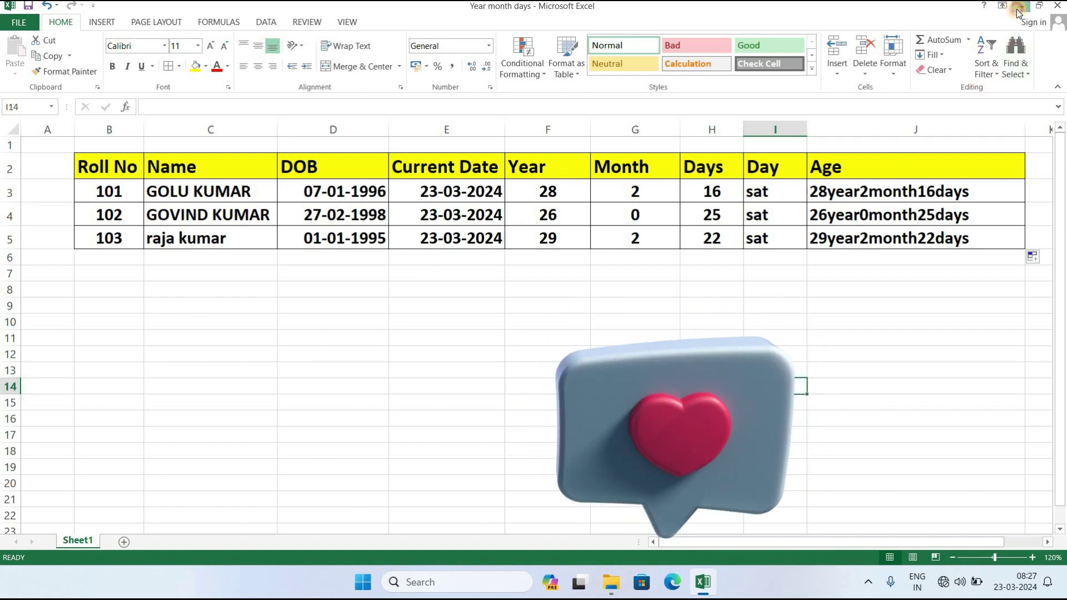
Step: Minimize the finished student age workbook to show the Windows desktop
{"action": "left_click", "coordinate": [1020, 10]}
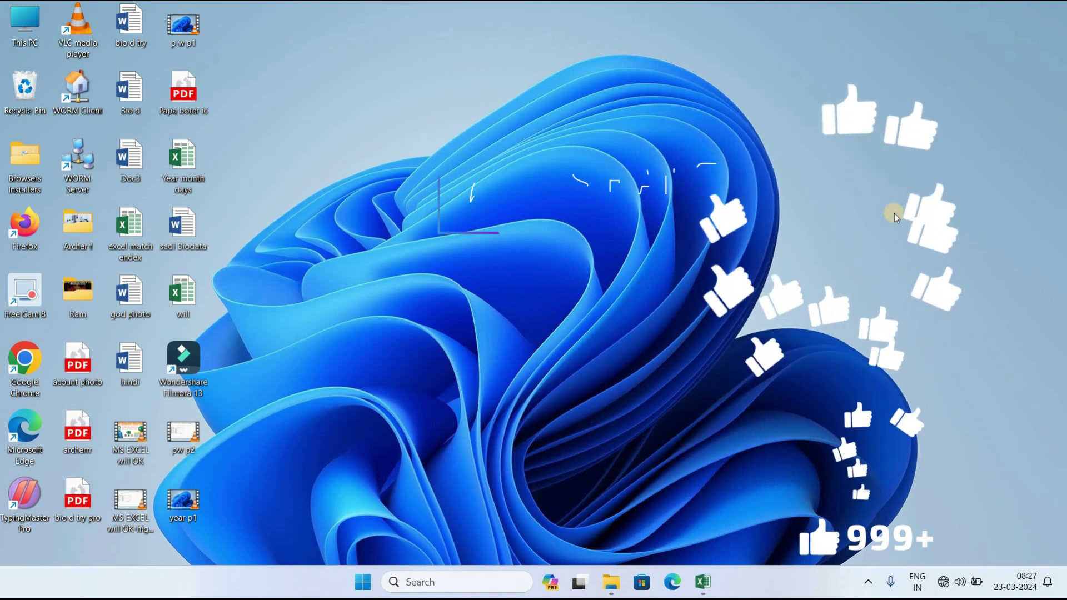